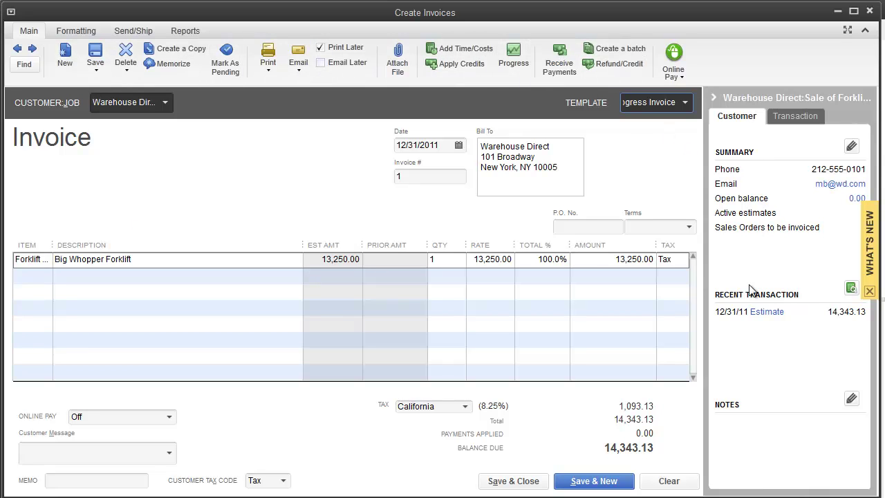
Dismiss the feature highlights, then set the invoice date to 01/05/2012 and the invoice number to 1505
{"action": "left_click", "coordinate": [872, 237]}
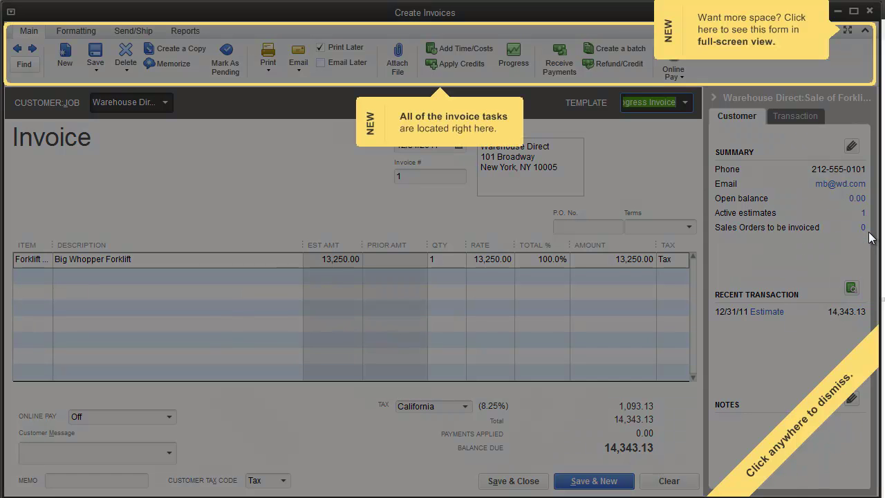
{"action": "left_click", "coordinate": [782, 253]}
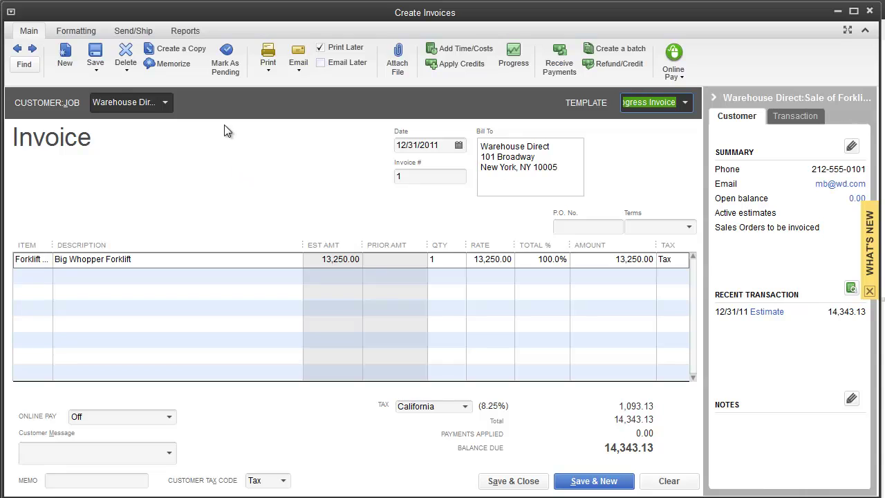
{"action": "left_click", "coordinate": [427, 143]}
{"action": "type", "text": "1/"}
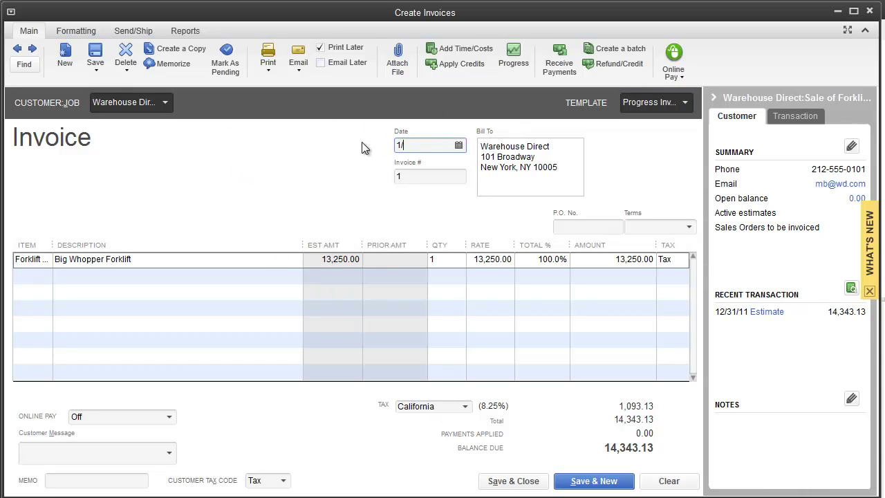
{"action": "type", "text": "05/2012"}
{"action": "key", "text": "Tab"}
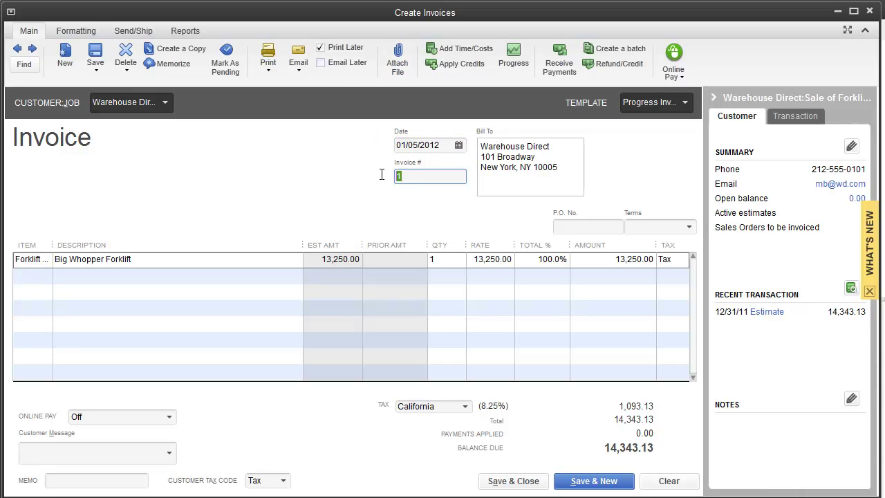
{"action": "type", "text": "1505"}
Enter the purchase order number on the invoice and set its payment terms to Net 30
{"action": "left_click", "coordinate": [589, 228]}
{"action": "type", "text": "150"}
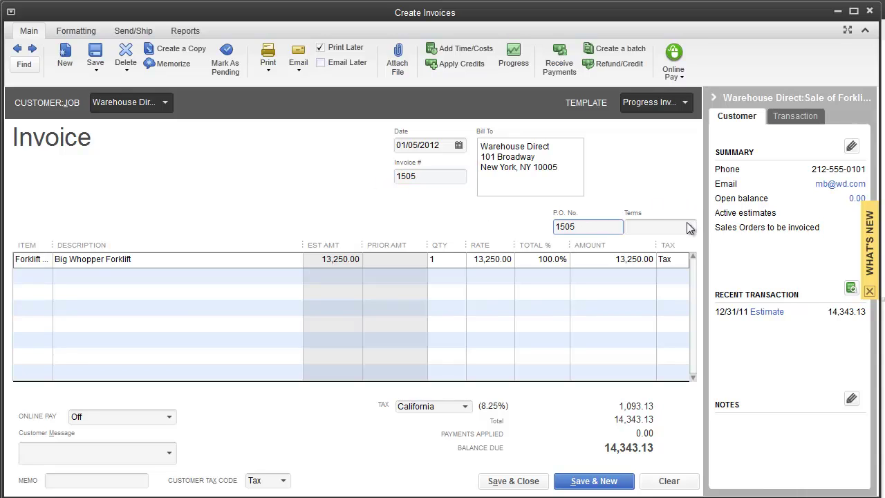
{"action": "left_click", "coordinate": [689, 227]}
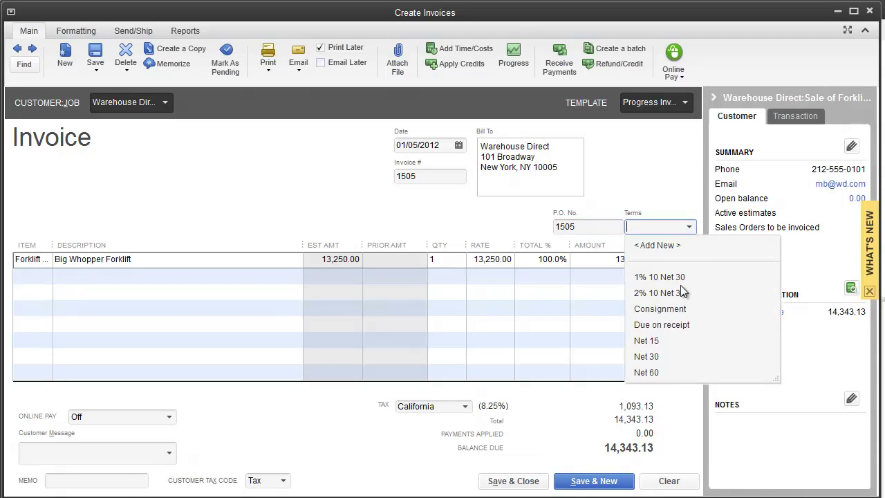
{"action": "left_click", "coordinate": [653, 356]}
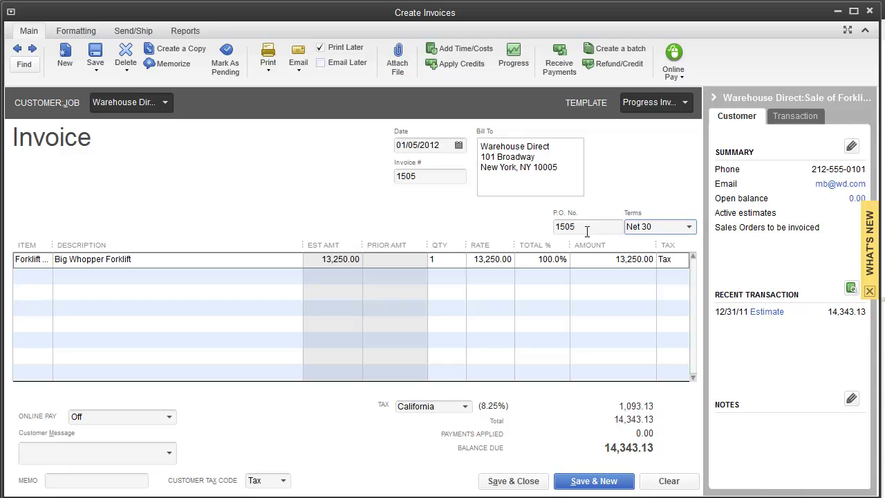
Save the forklift sale invoice, keep the changed terms for the job, and start a new invoice
{"action": "left_click", "coordinate": [592, 486]}
{"action": "left_click", "coordinate": [359, 239]}
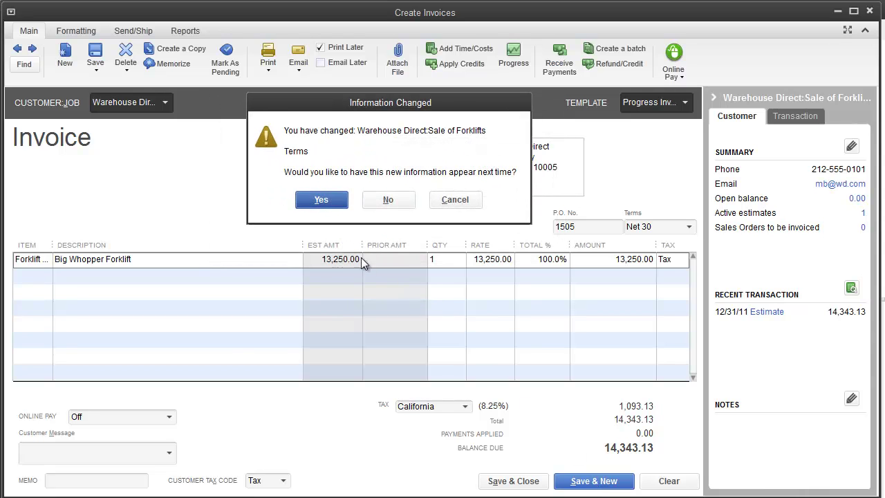
{"action": "left_click", "coordinate": [322, 199]}
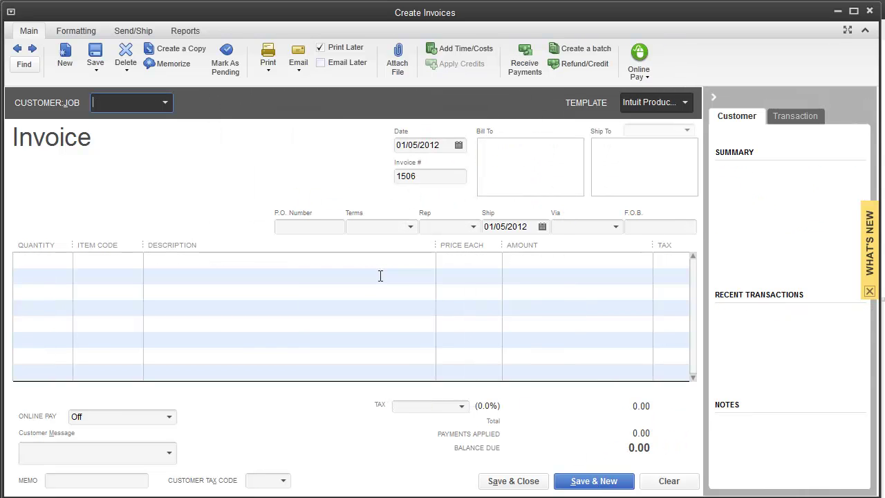
Assign the new invoice to the Servicing of Forklifts job of customer Warehouse Direct
{"action": "type", "text": "Warehouse Direc"}
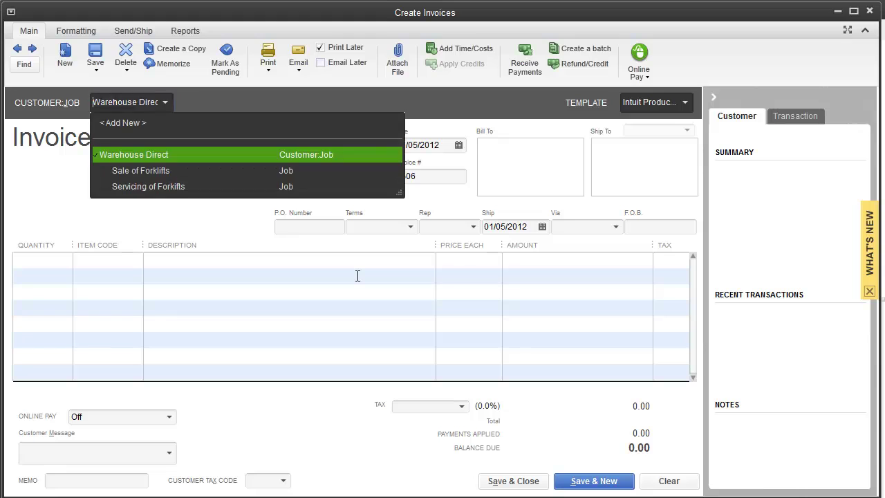
{"action": "key", "text": "Down"}
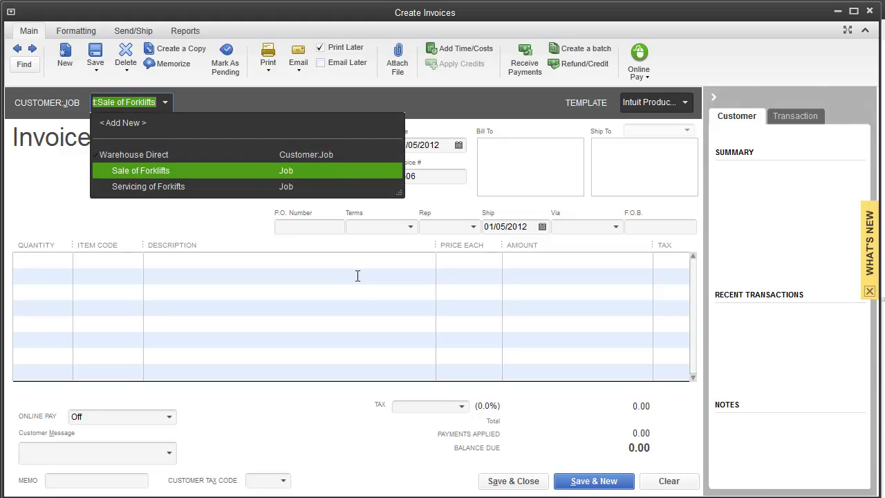
{"action": "key", "text": "Down"}
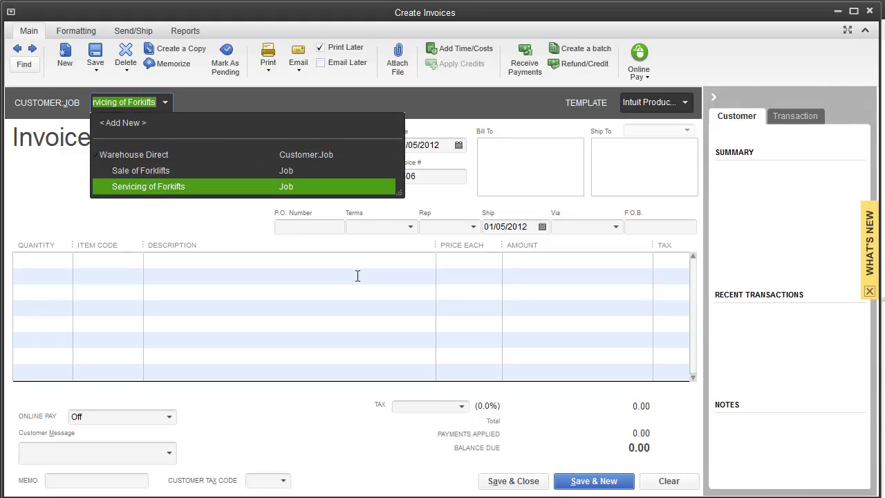
{"action": "key", "text": "Tab"}
{"action": "key", "text": "Tab"}
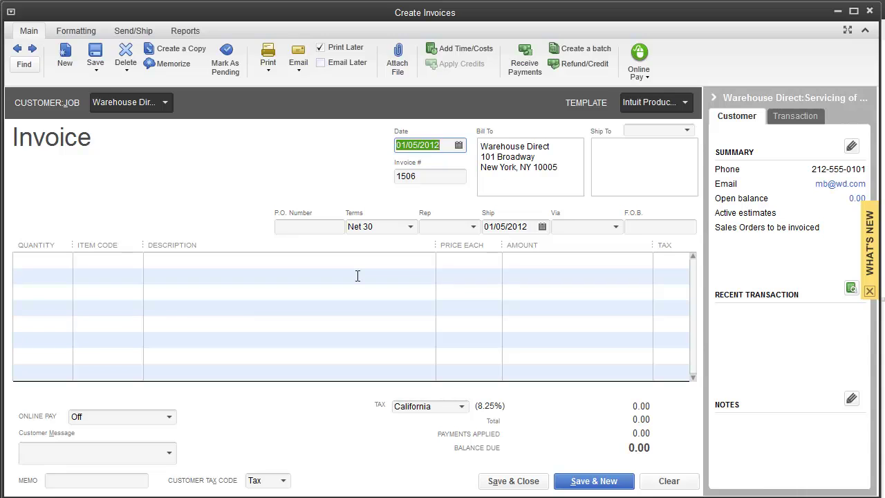
Set the servicing invoice's date to 02/05/2012 and its invoice number to 1507
{"action": "type", "text": "2/05"}
{"action": "key", "text": "Tab"}
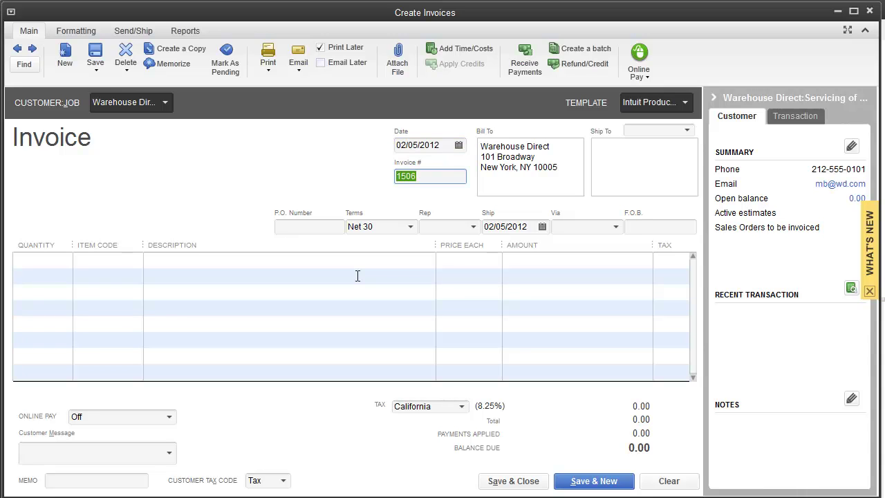
{"action": "type", "text": "158"}
{"action": "type", "text": "07"}
Set the servicing invoice's payment terms to Due on receipt
{"action": "key", "text": "Tab"}
{"action": "key", "text": "Tab"}
{"action": "key", "text": "Tab"}
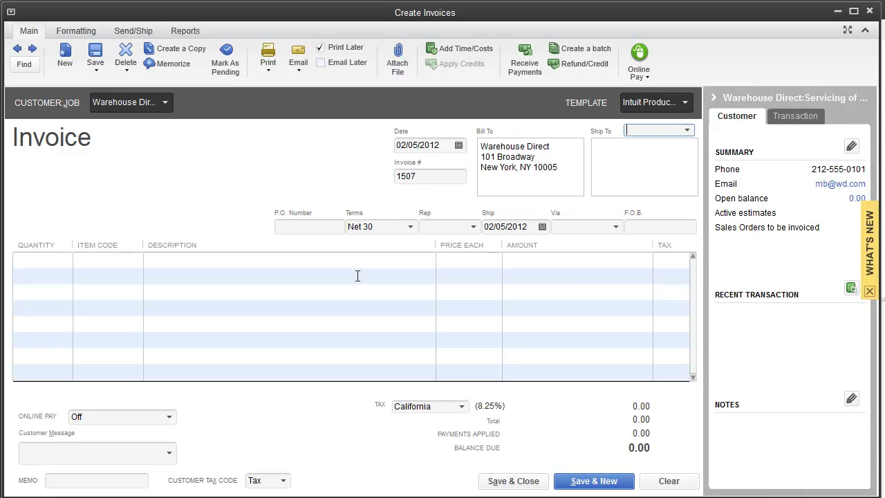
{"action": "key", "text": "Tab"}
{"action": "left_click", "coordinate": [409, 225]}
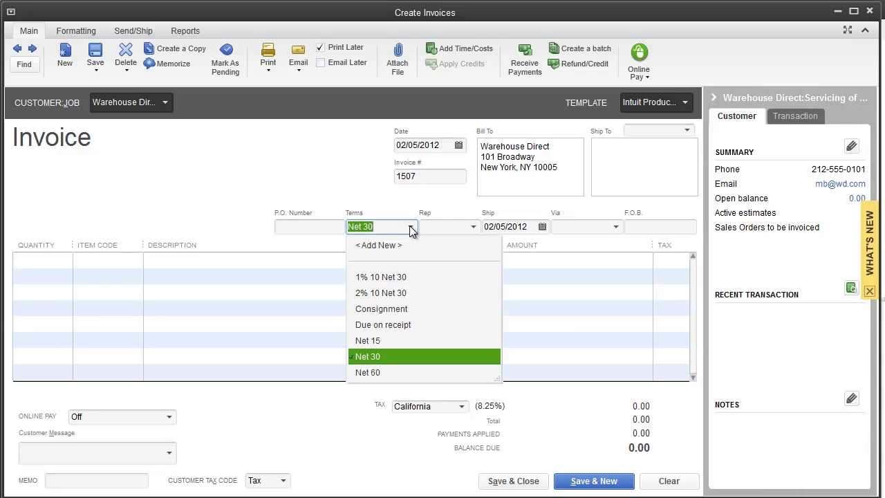
{"action": "left_click", "coordinate": [384, 325]}
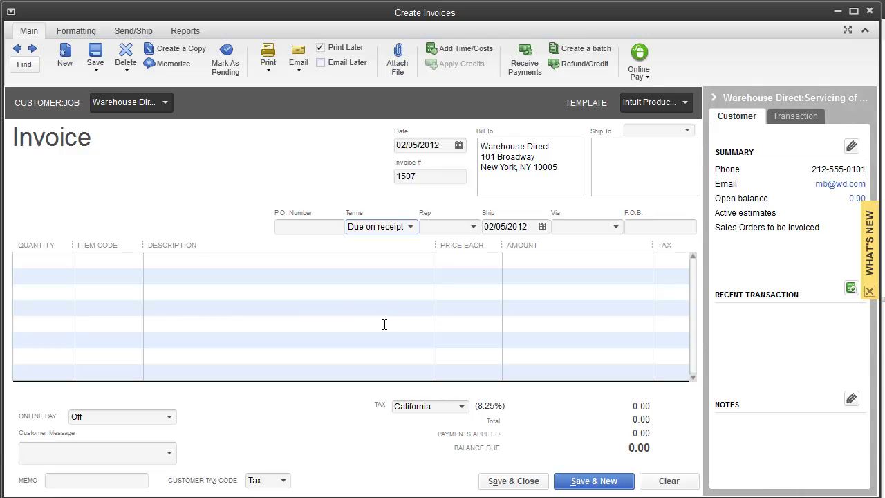
Add an invoice line for the Engine Service item with quantity 1 and a price of 150.00 each
{"action": "key", "text": "Tab"}
{"action": "key", "text": "Tab"}
{"action": "key", "text": "Tab"}
{"action": "key", "text": "Tab"}
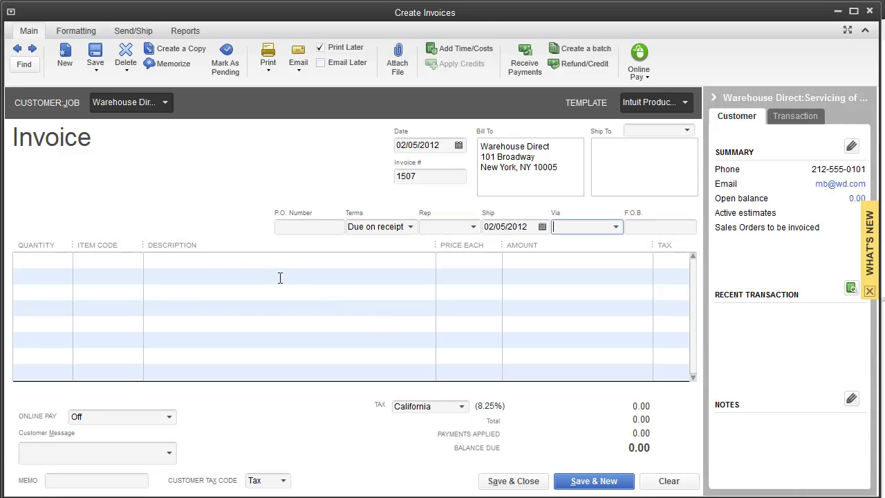
{"action": "key", "text": "Tab"}
{"action": "type", "text": "1"}
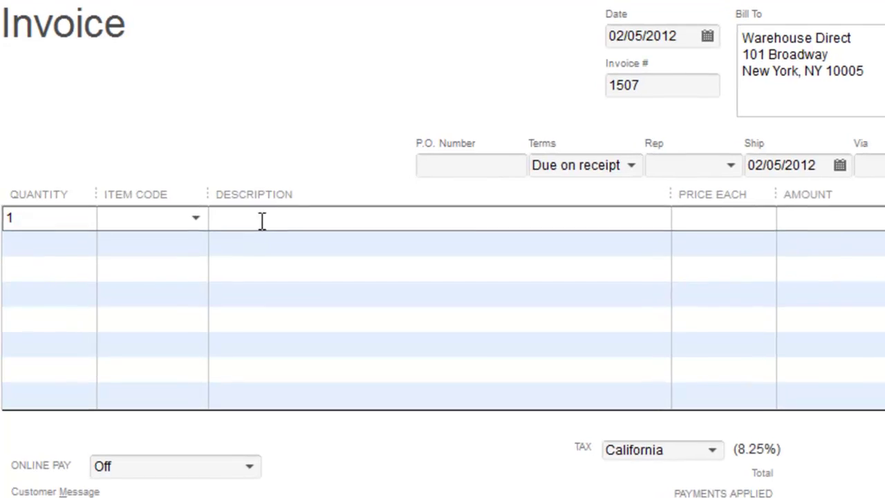
{"action": "left_click", "coordinate": [196, 218]}
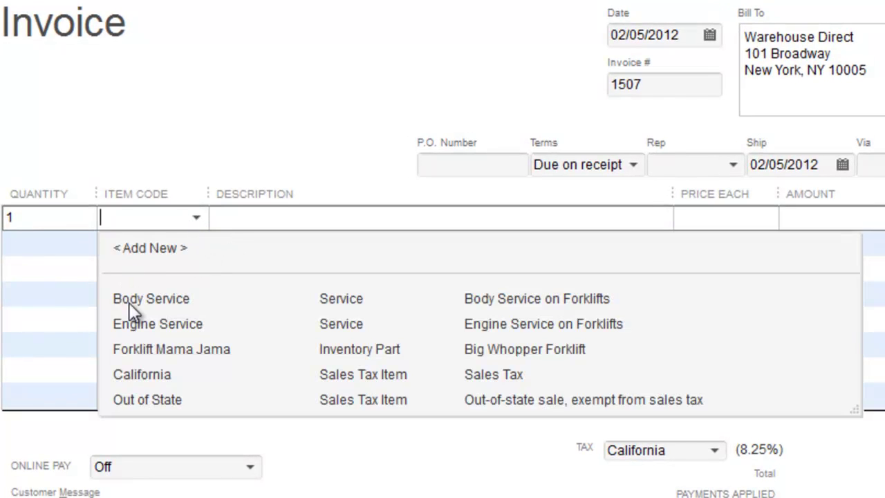
{"action": "left_click", "coordinate": [173, 324]}
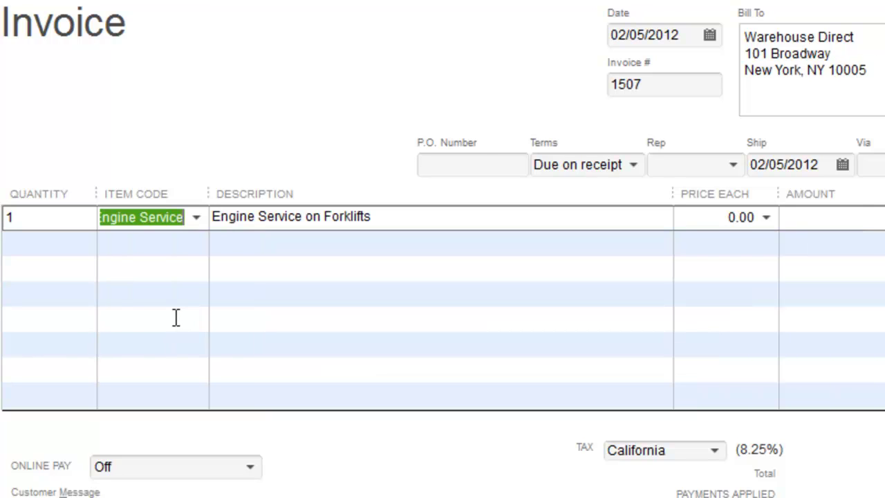
{"action": "key", "text": "Tab"}
{"action": "key", "text": "Tab"}
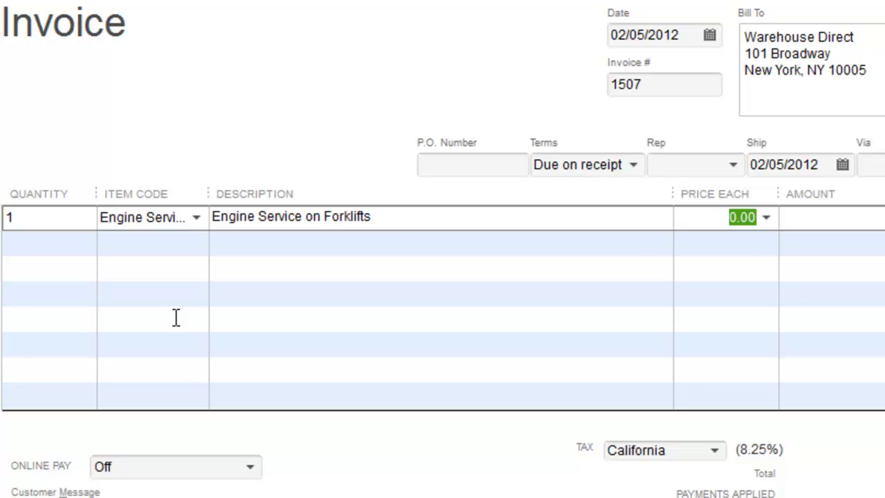
{"action": "type", "text": "150.00"}
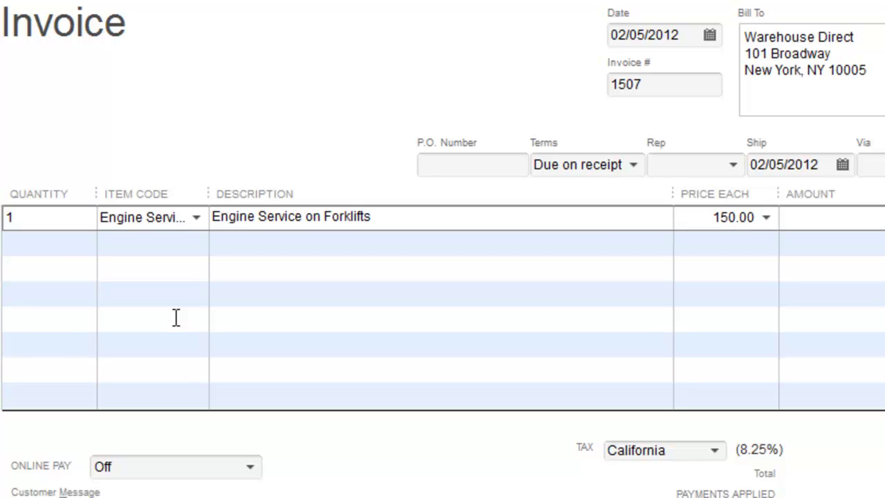
{"action": "key", "text": "Tab"}
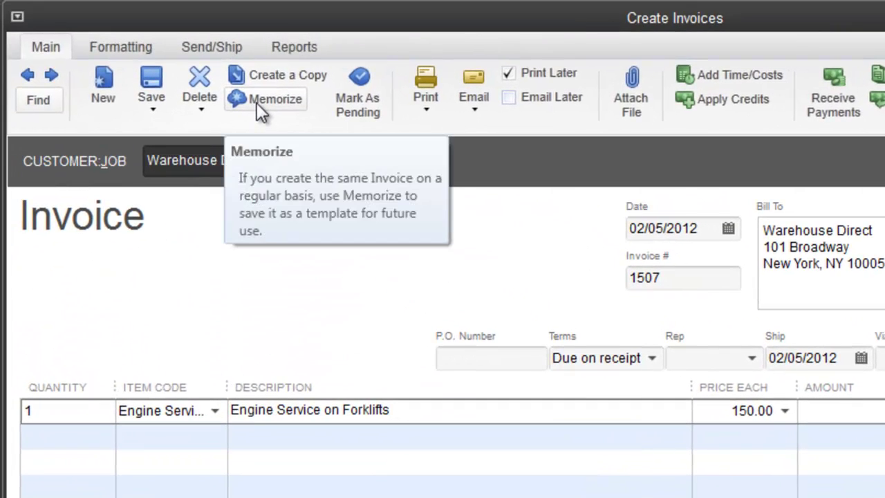
Memorize the servicing invoice in the Reminders List with a Monthly frequency
{"action": "left_click", "coordinate": [256, 102]}
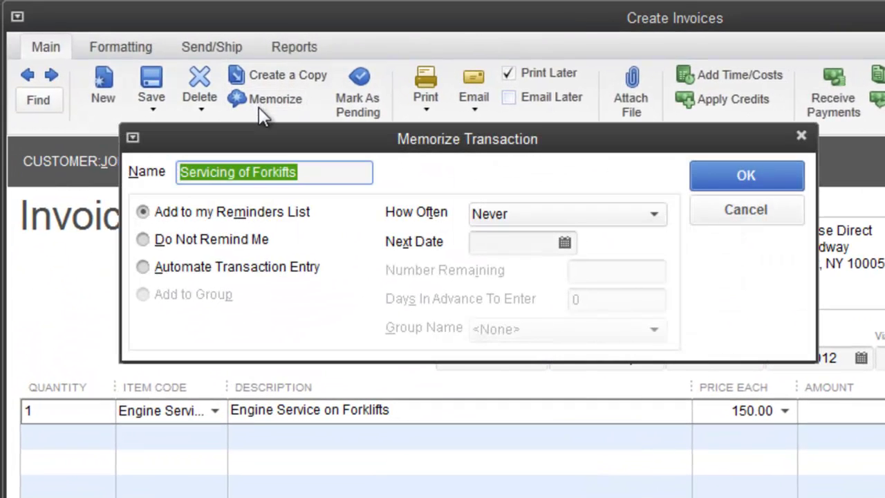
{"action": "left_click_drag", "start_coordinate": [336, 148], "coordinate": [233, 157]}
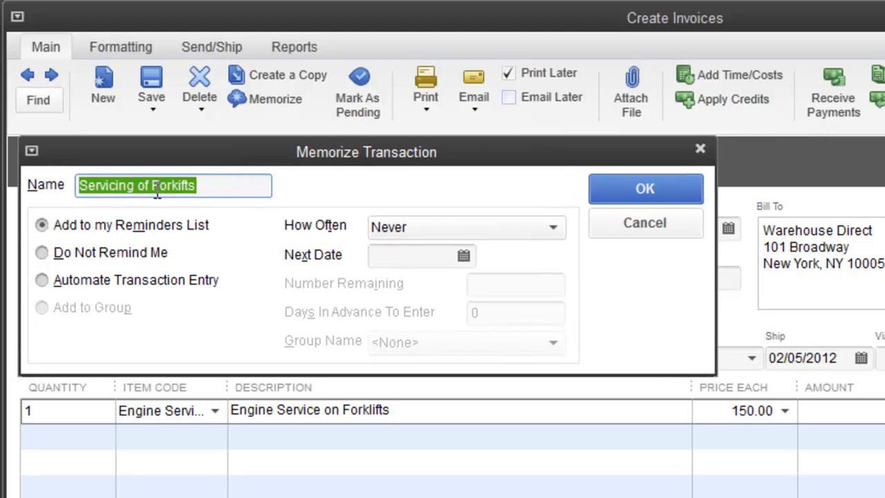
{"action": "left_click", "coordinate": [422, 228]}
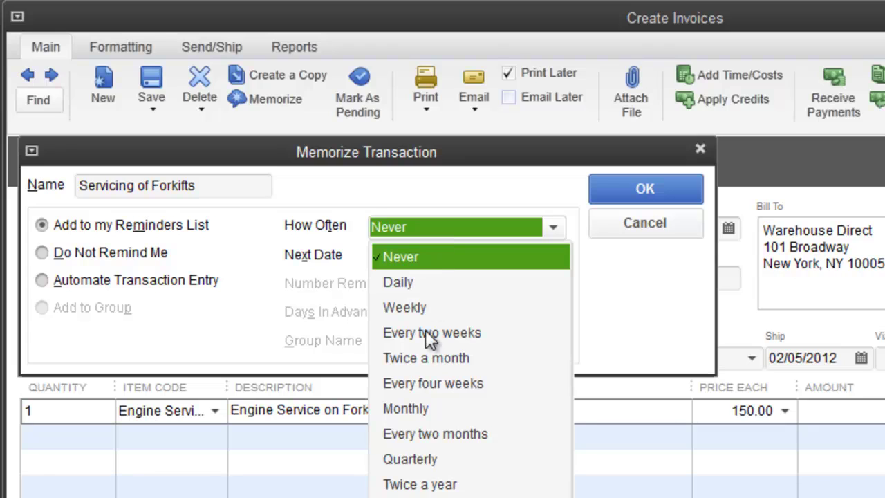
{"action": "left_click", "coordinate": [413, 408]}
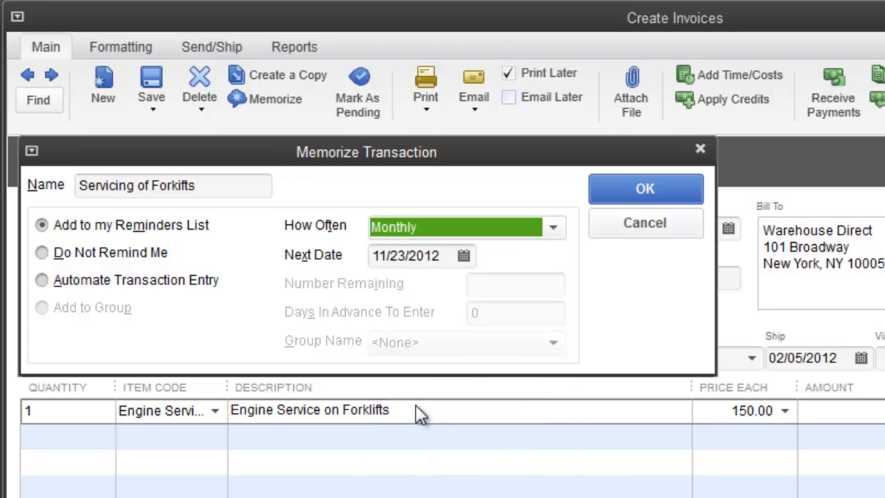
Set the memorized invoice's next date to 03/05/2012 and accept the memorized transaction
{"action": "left_click", "coordinate": [464, 256]}
{"action": "double_click", "coordinate": [394, 293]}
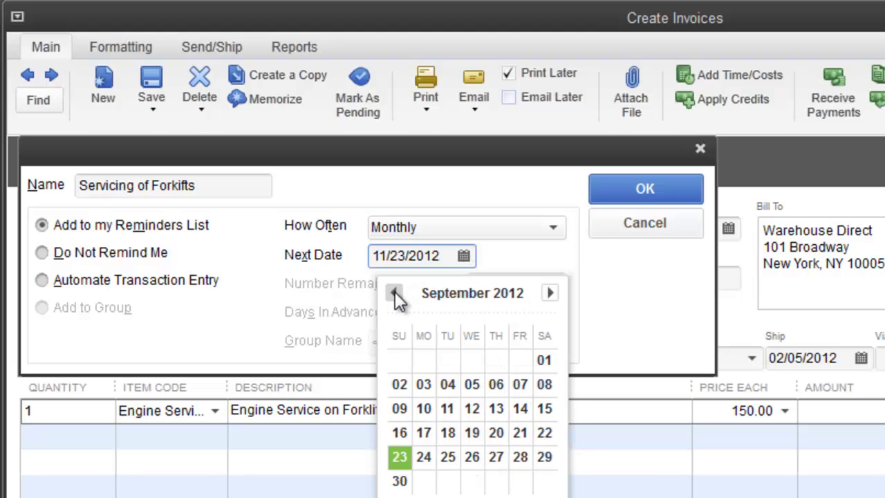
{"action": "left_click", "coordinate": [395, 293]}
{"action": "double_click", "coordinate": [394, 293]}
{"action": "double_click", "coordinate": [394, 293]}
{"action": "left_click", "coordinate": [394, 293]}
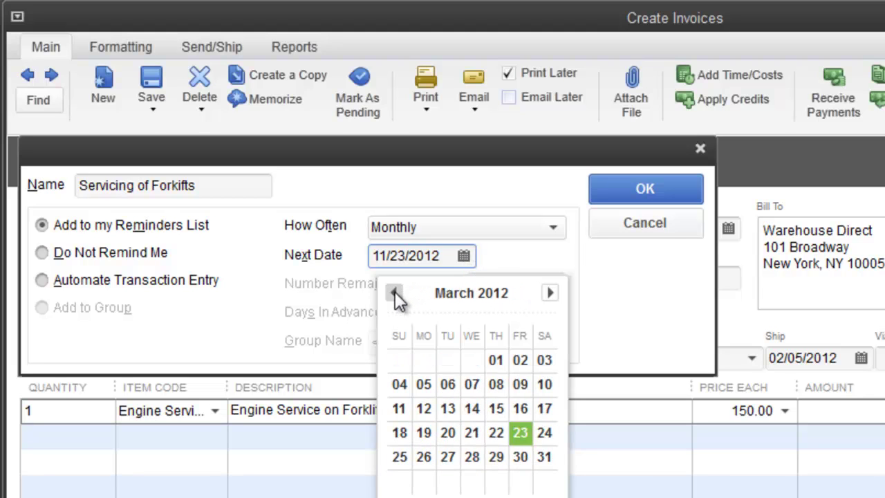
{"action": "left_click", "coordinate": [425, 386]}
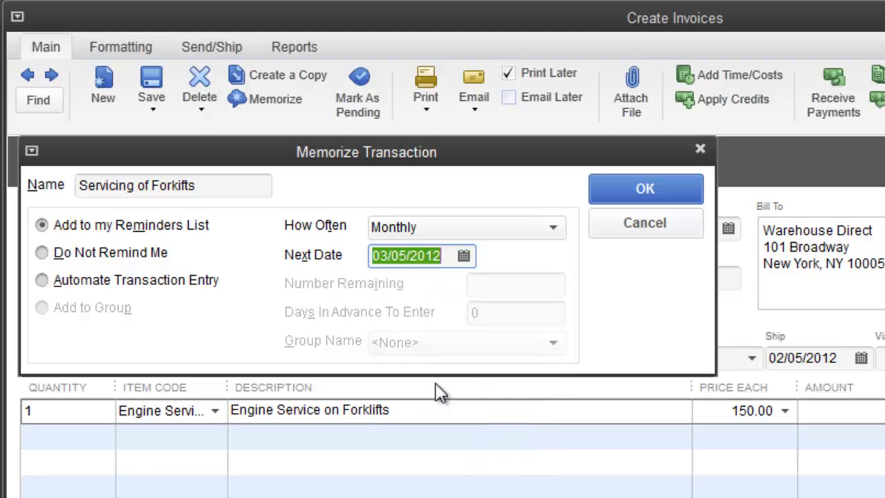
{"action": "left_click", "coordinate": [644, 188]}
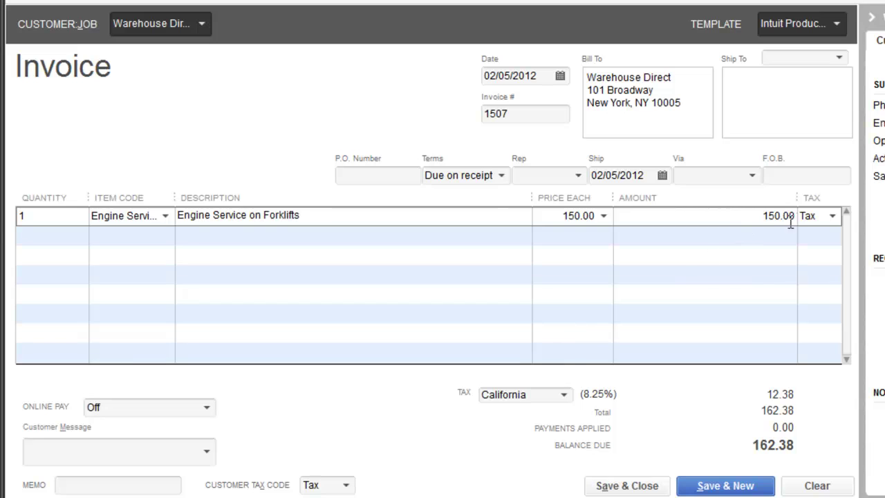
Change the Engine Service invoice line's tax code to Non
{"action": "left_click", "coordinate": [831, 218]}
{"action": "left_click", "coordinate": [818, 298]}
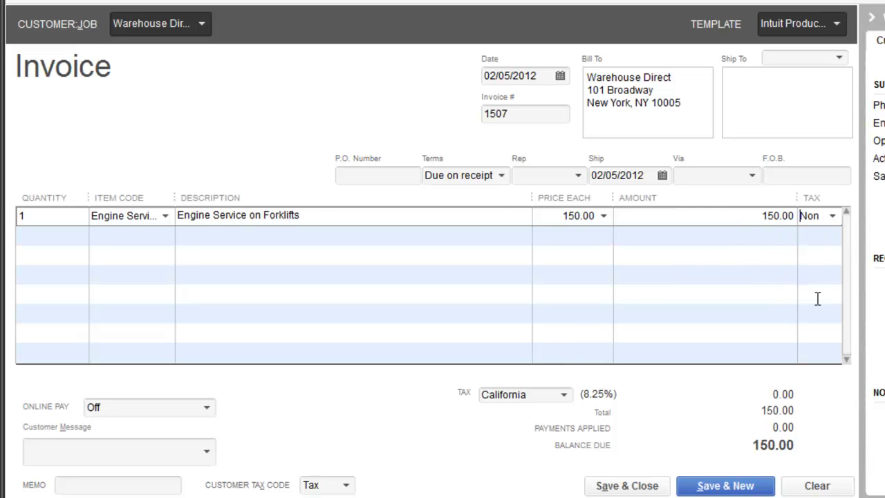
{"action": "left_click", "coordinate": [571, 400]}
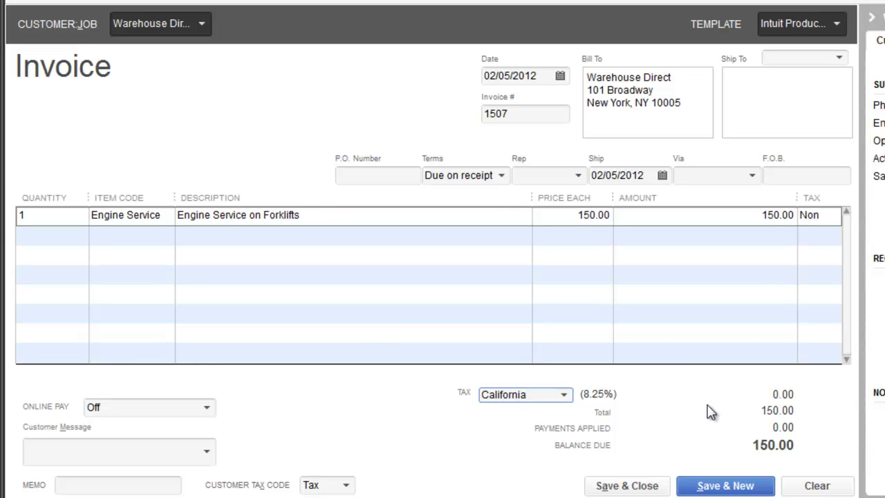
Save the servicing invoice despite its past date, keep the changed terms for this job, and close the invoice form
{"action": "left_click", "coordinate": [722, 488]}
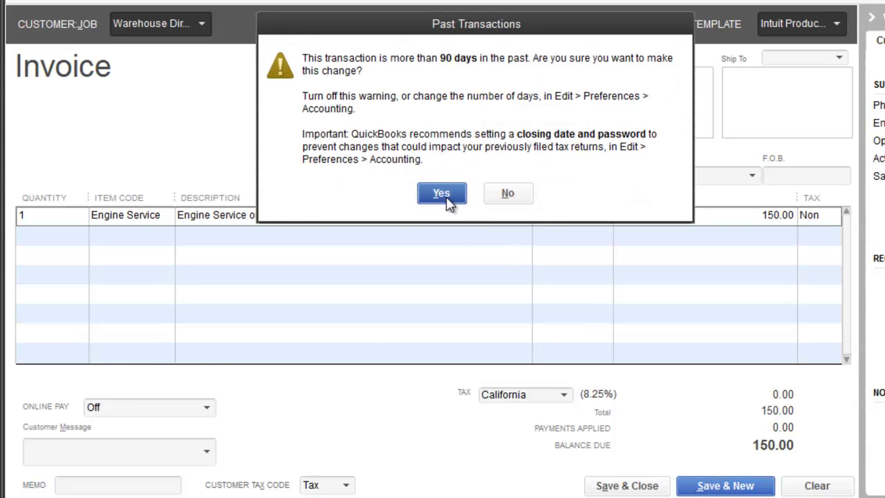
{"action": "left_click", "coordinate": [451, 199]}
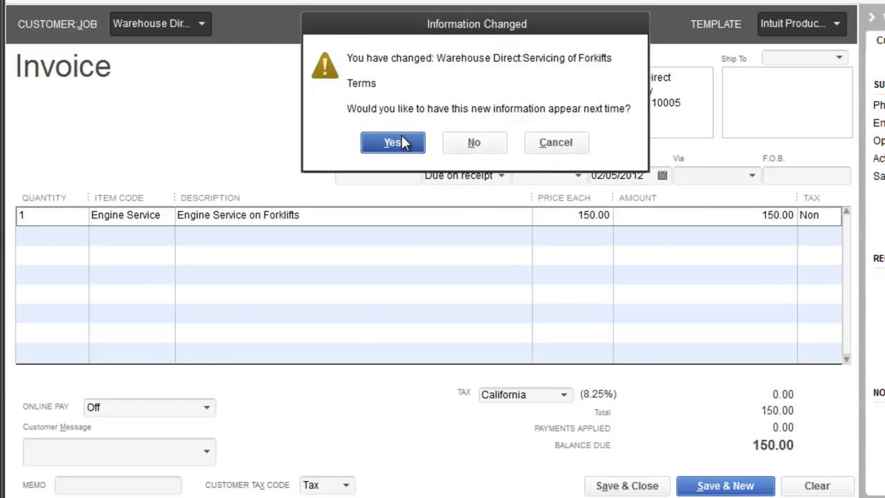
{"action": "left_click", "coordinate": [404, 142]}
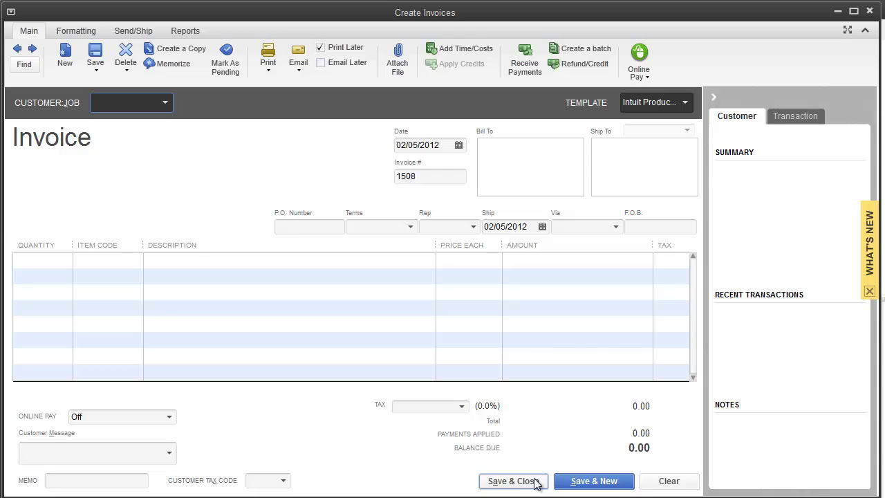
{"action": "left_click", "coordinate": [536, 482]}
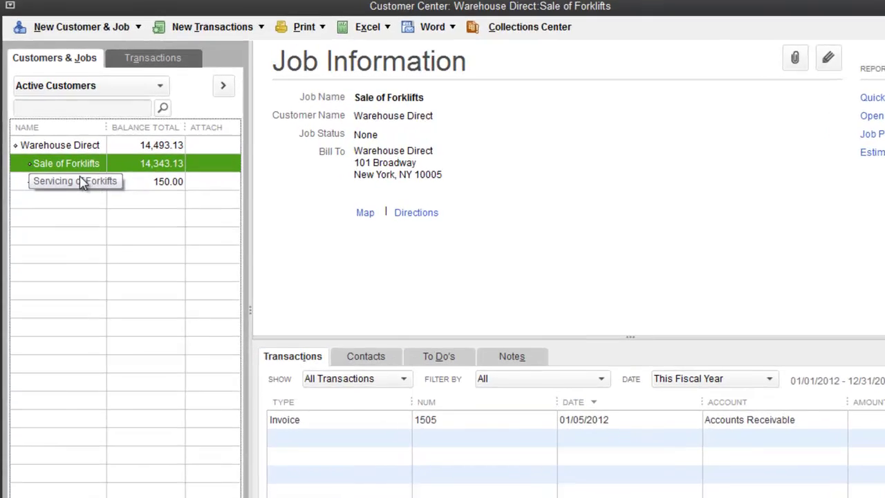
Examine the balances of Warehouse Direct and its Sale of Forklifts and Servicing of Forkifts jobs in the customer list
{"action": "left_click", "coordinate": [64, 165]}
{"action": "left_click", "coordinate": [70, 151]}
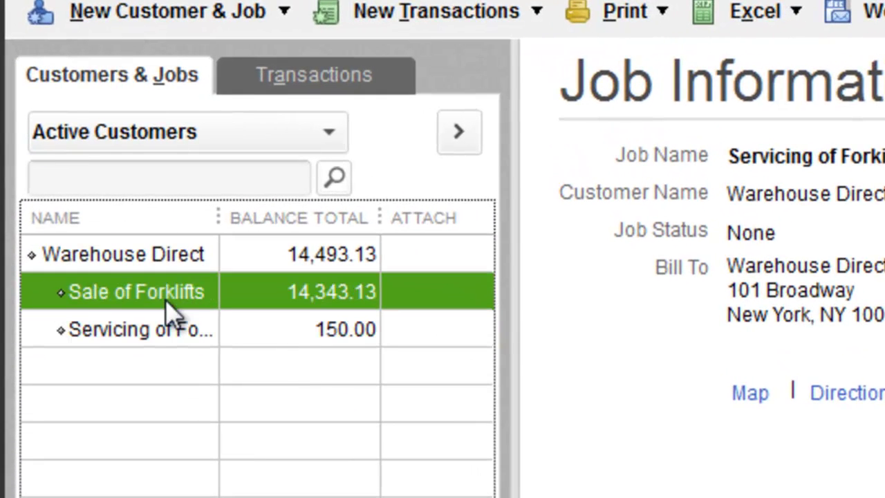
{"action": "left_click", "coordinate": [170, 265]}
{"action": "left_click", "coordinate": [174, 293]}
{"action": "left_click", "coordinate": [197, 329]}
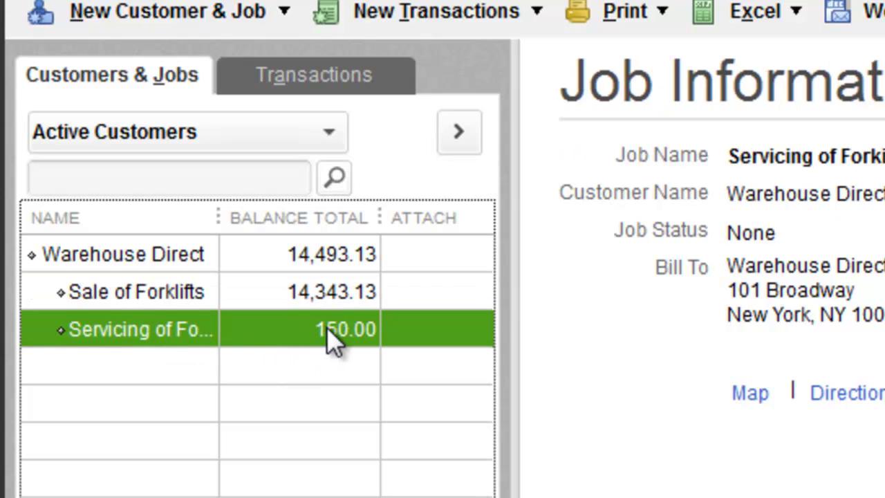
{"action": "left_click", "coordinate": [339, 297]}
{"action": "left_click", "coordinate": [344, 254]}
{"action": "left_click", "coordinate": [340, 297]}
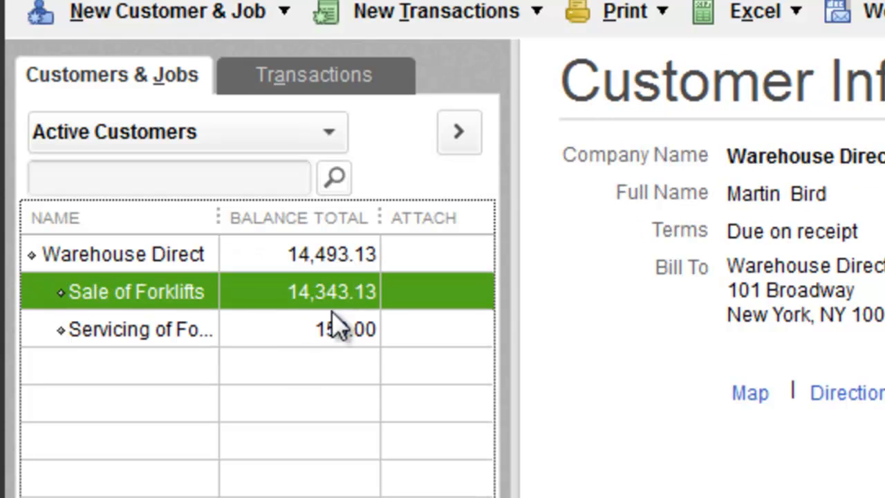
{"action": "left_click", "coordinate": [339, 328]}
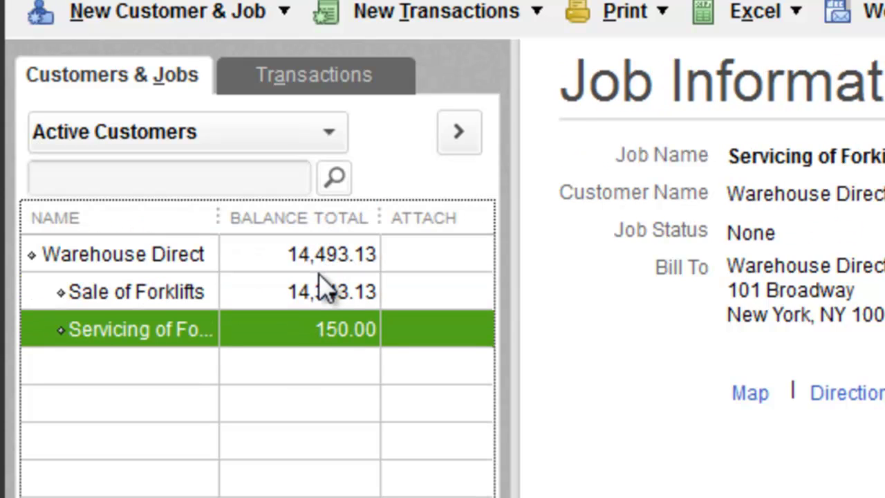
{"action": "left_click", "coordinate": [335, 294]}
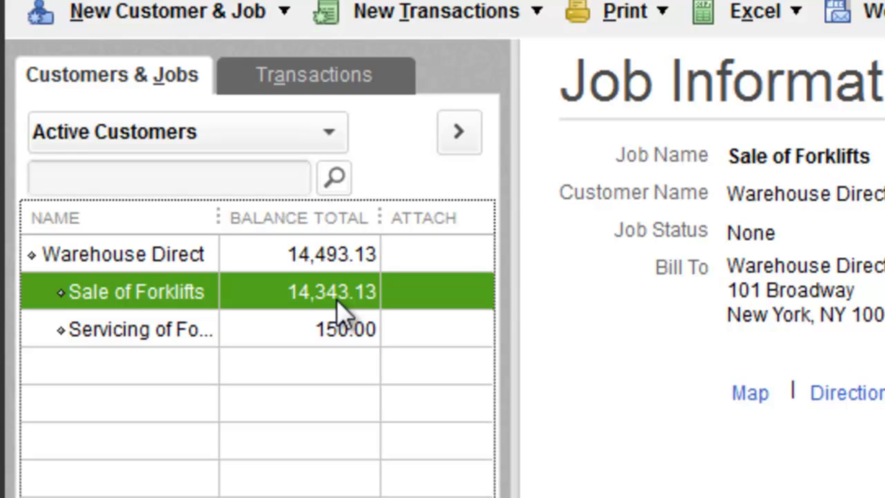
Create a new sales receipt and enlarge its window
{"action": "left_click", "coordinate": [439, 11]}
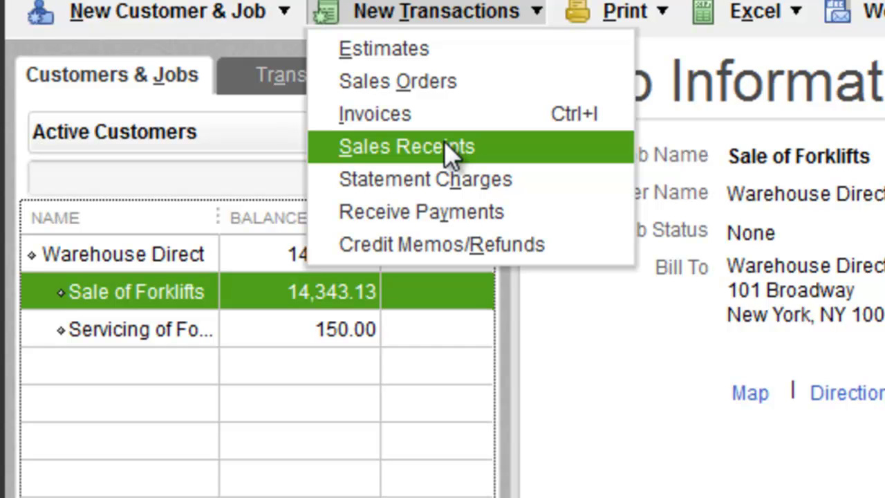
{"action": "left_click", "coordinate": [446, 147]}
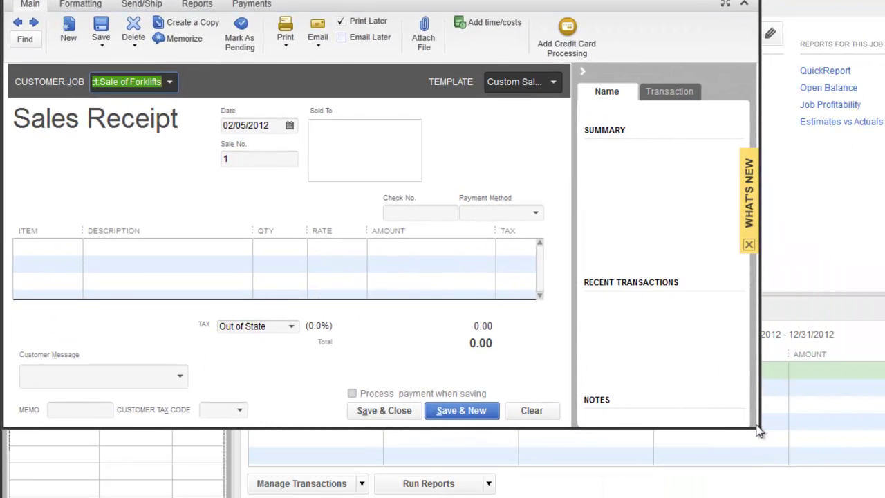
{"action": "left_click_drag", "start_coordinate": [761, 430], "coordinate": [884, 497]}
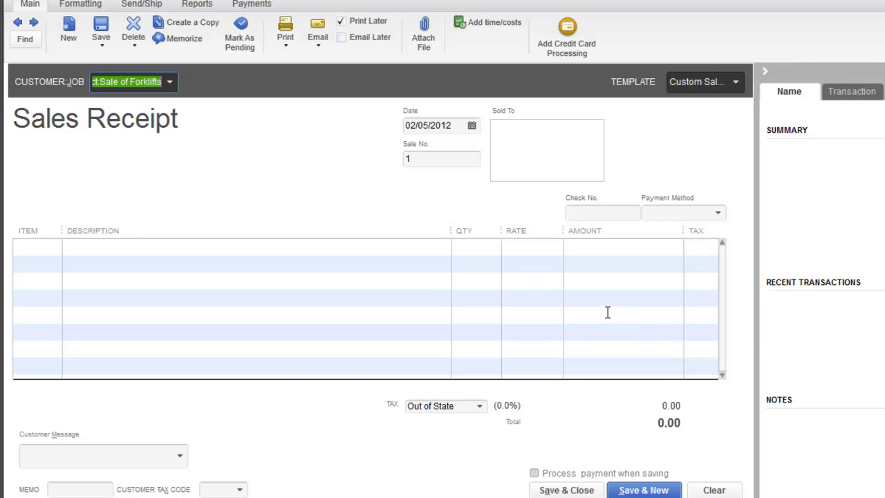
Start a new customer from the receipt's customer and job field and name it Mr. Internet
{"action": "left_click", "coordinate": [168, 81]}
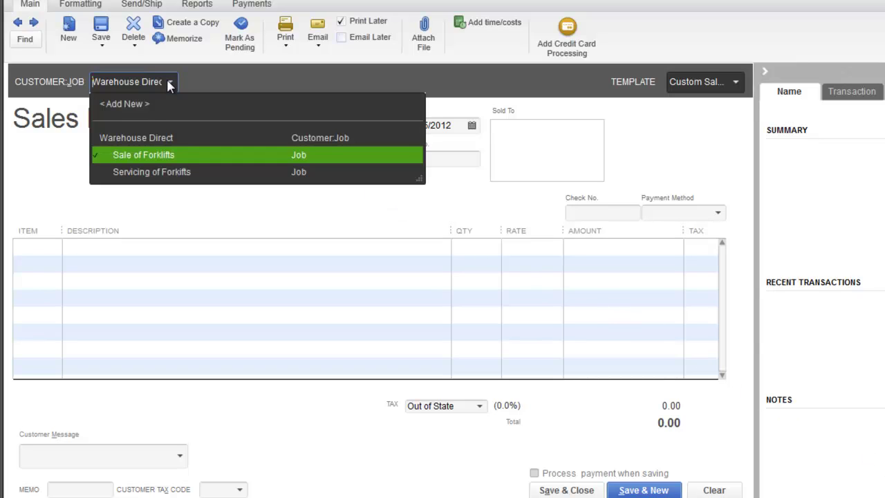
{"action": "left_click", "coordinate": [131, 110]}
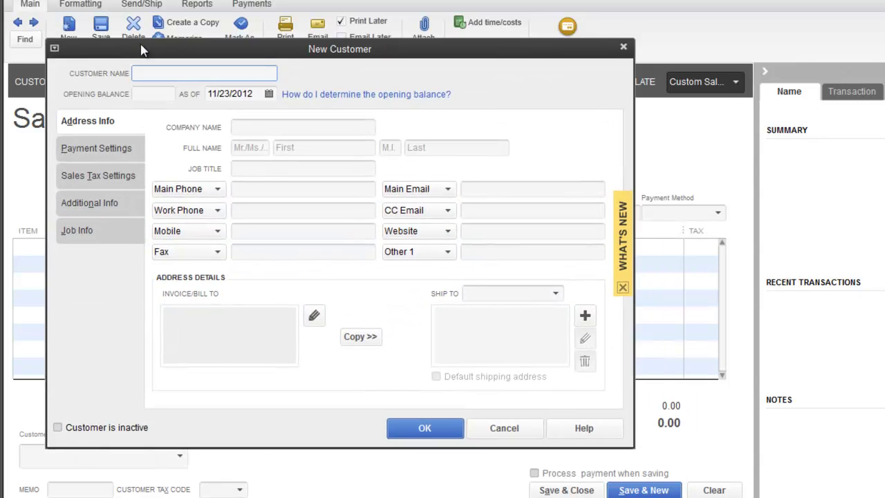
{"action": "left_click_drag", "start_coordinate": [140, 49], "coordinate": [104, 7]}
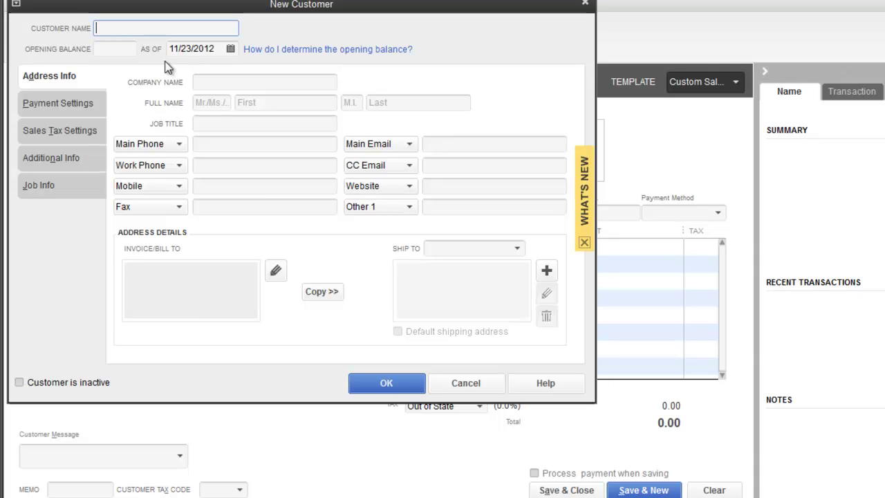
{"action": "type", "text": "Internet"}
{"action": "type", "text": "Mr."}
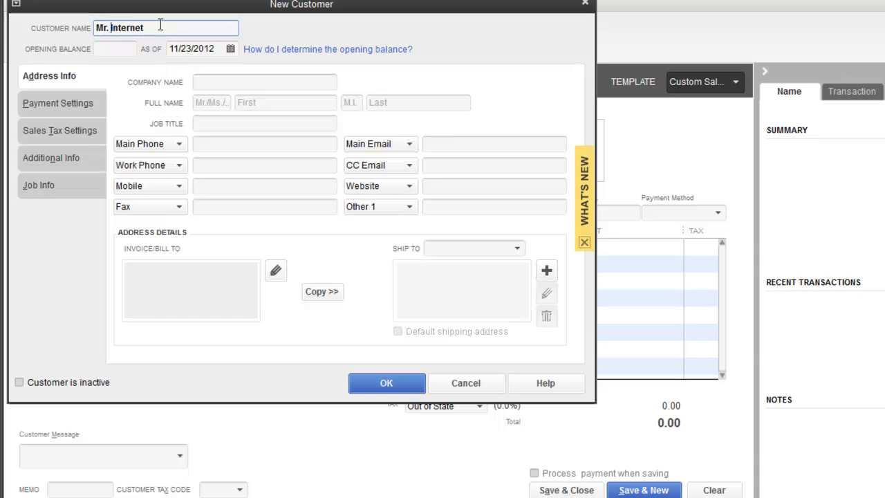
Copy the customer name Mr. Internet into the company name and save the new customer
{"action": "left_click_drag", "start_coordinate": [160, 26], "coordinate": [79, 25]}
{"action": "key", "text": "ctrl+c"}
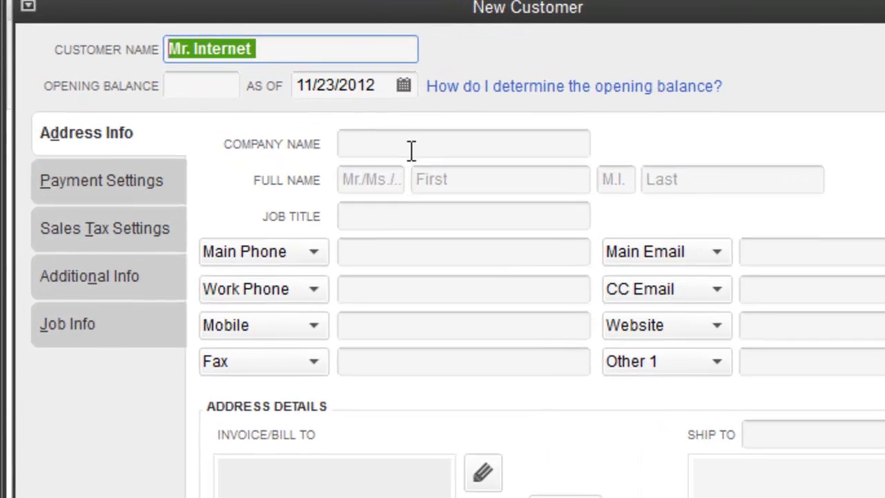
{"action": "left_click", "coordinate": [235, 85]}
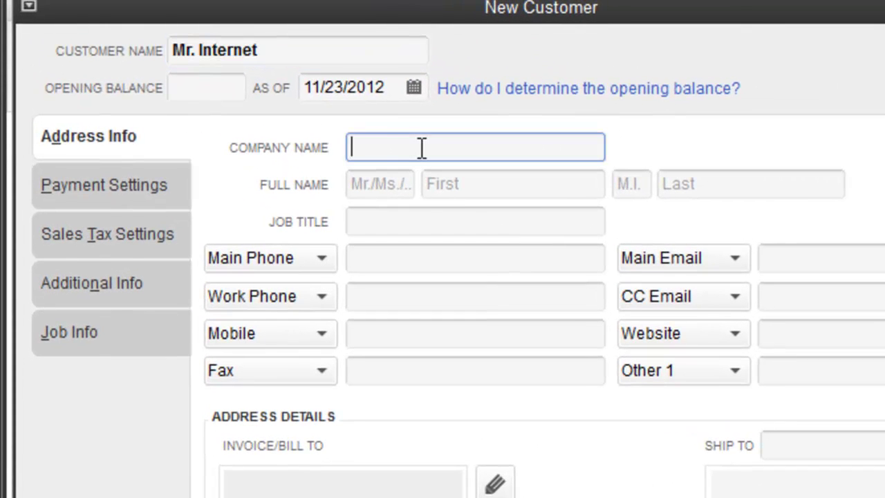
{"action": "key", "text": "ctrl+v"}
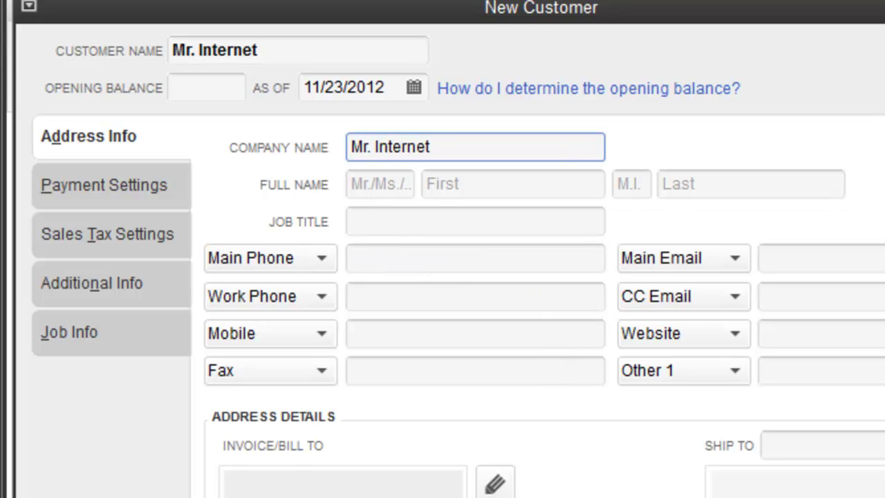
{"action": "key", "text": "Tab"}
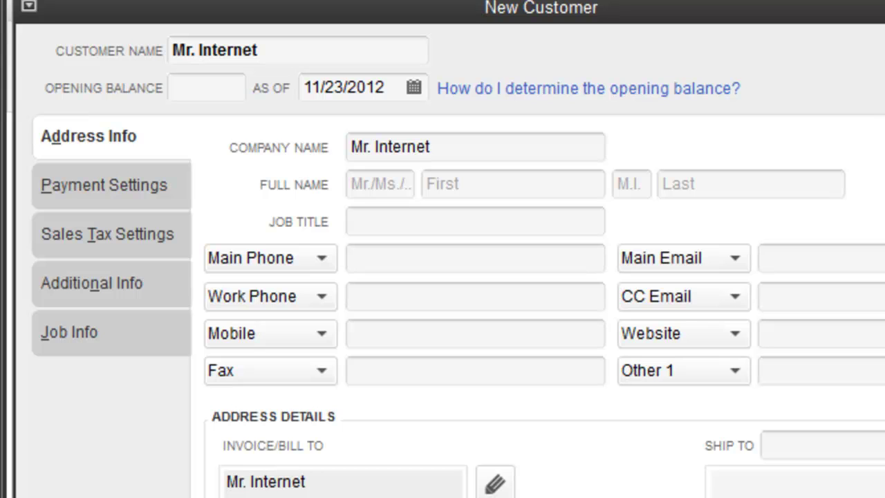
{"action": "key", "text": "Return"}
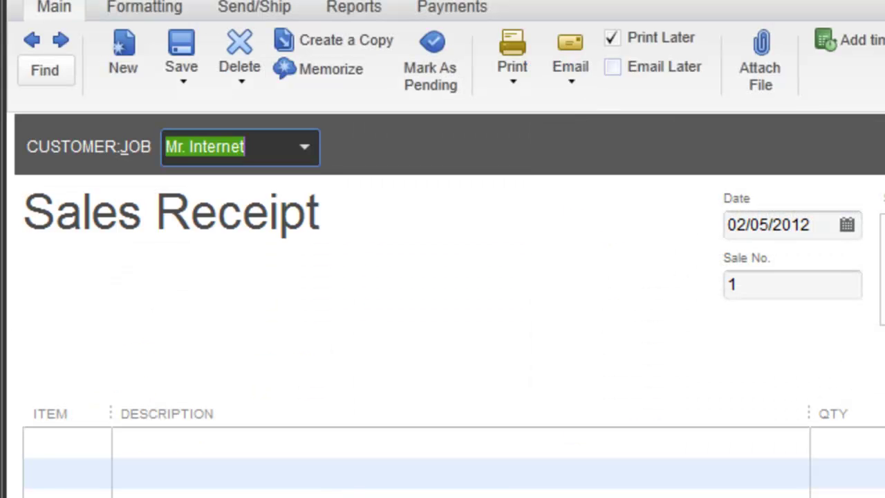
Set the receipt's sale number to 1005 and enter the payment's check number
{"action": "key", "text": "Tab"}
{"action": "key", "text": "Tab"}
{"action": "key", "text": "Tab"}
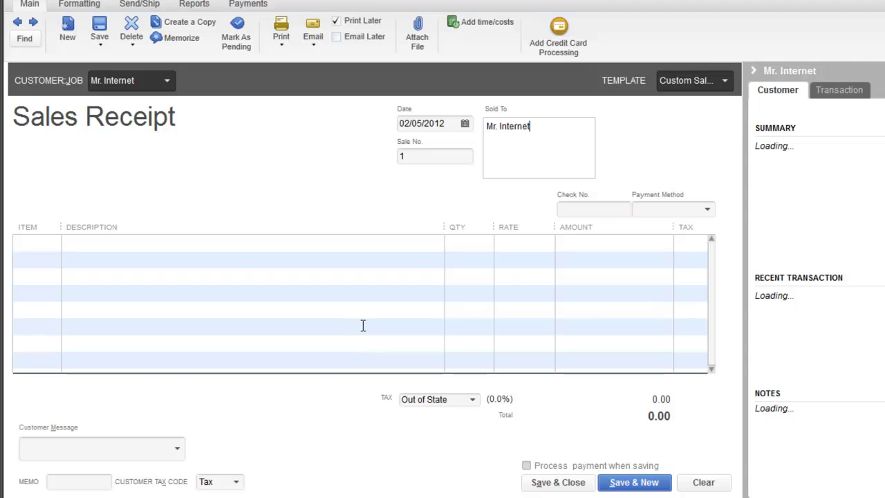
{"action": "key", "text": "shift+Tab"}
{"action": "type", "text": "1005"}
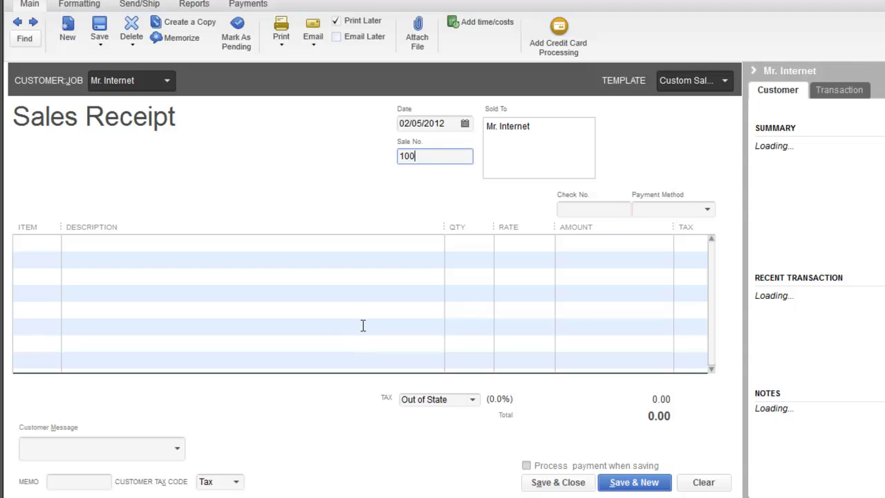
{"action": "key", "text": "Tab"}
{"action": "key", "text": "Tab"}
{"action": "key", "text": "shift+Tab"}
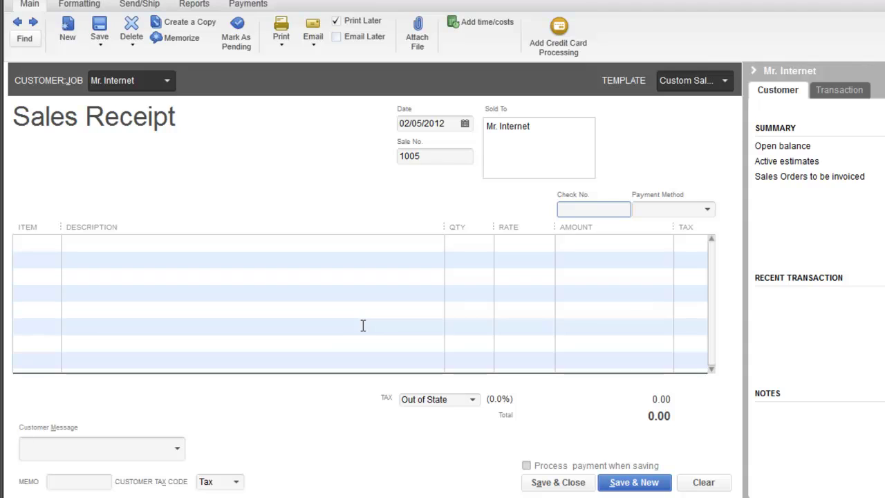
{"action": "type", "text": "23266595-1"}
Set up Auth.Net as a new payment method and assign it to the sales receipt
{"action": "left_click", "coordinate": [706, 210]}
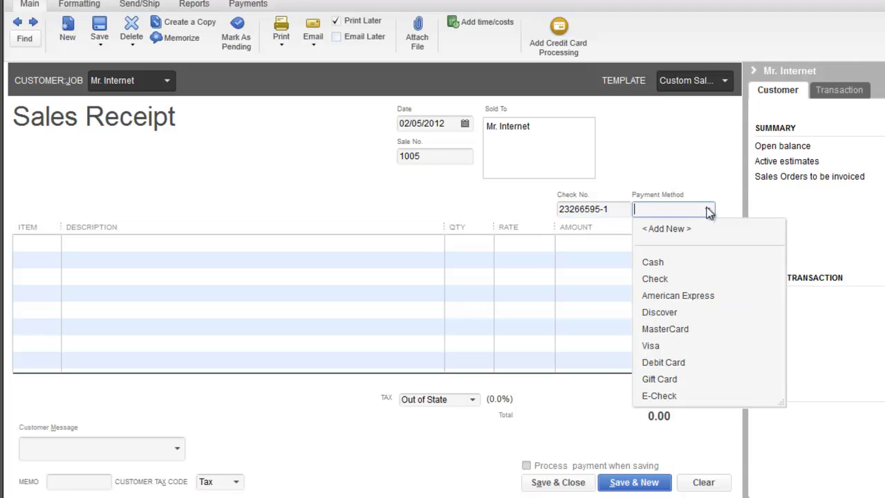
{"action": "left_click", "coordinate": [670, 298]}
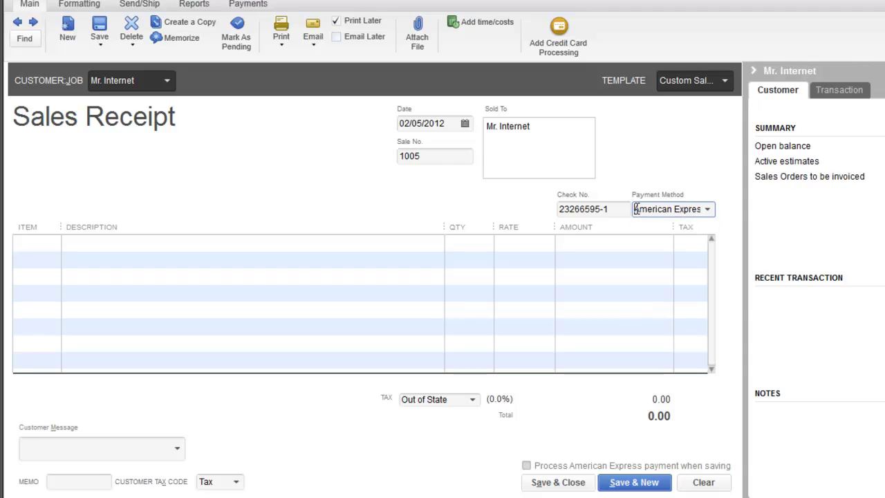
{"action": "left_click_drag", "start_coordinate": [635, 209], "coordinate": [699, 210]}
{"action": "type", "text": "Auth"}
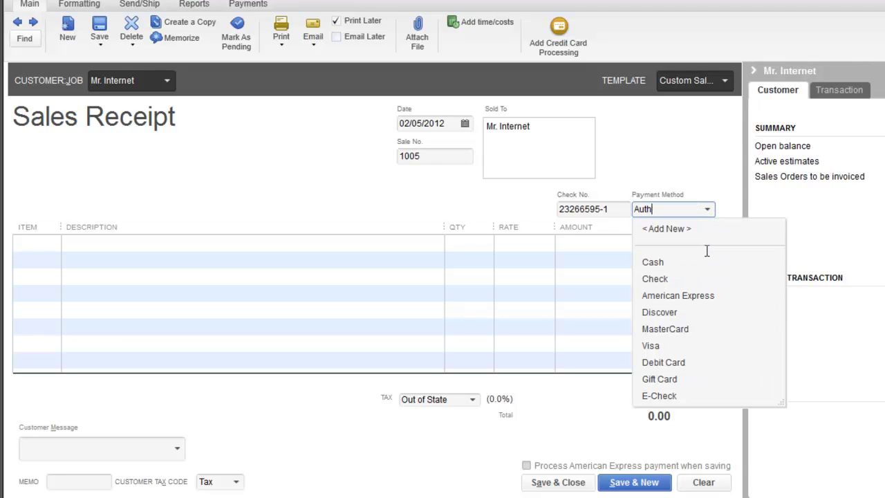
{"action": "type", "text": ".Net"}
{"action": "key", "text": "Tab"}
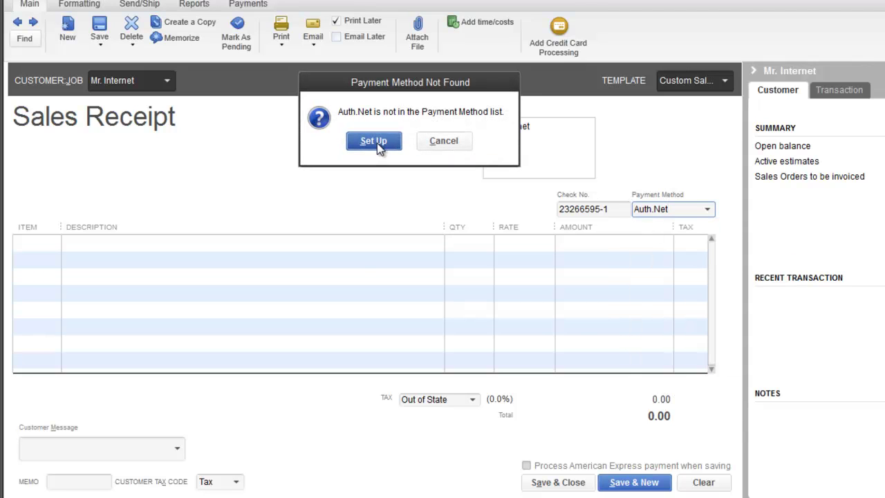
{"action": "left_click", "coordinate": [377, 142]}
{"action": "left_click", "coordinate": [320, 157]}
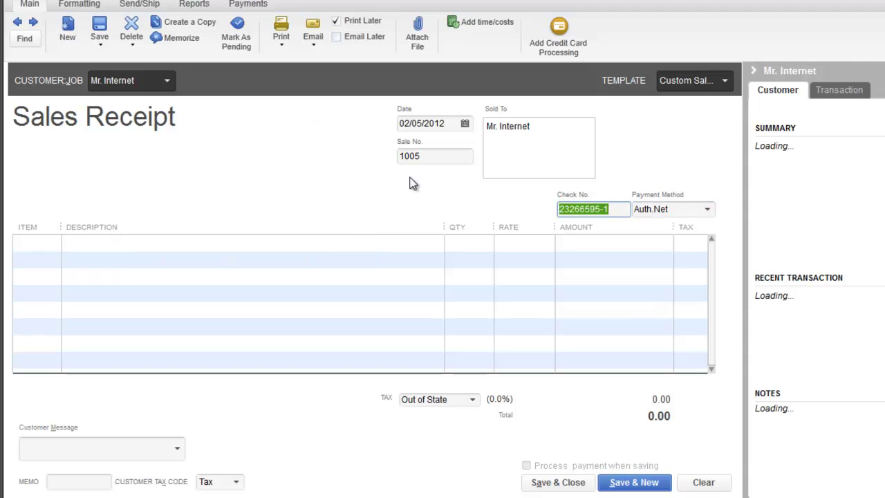
Replace the final character of the receipt's check number with the suffix A
{"action": "left_click", "coordinate": [613, 209]}
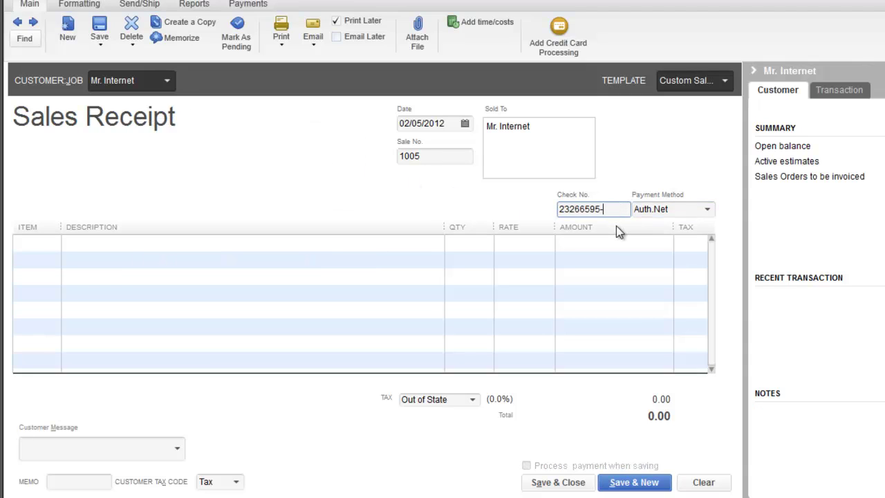
{"action": "key", "text": "BackSpace"}
{"action": "type", "text": "M"}
{"action": "key", "text": "Tab"}
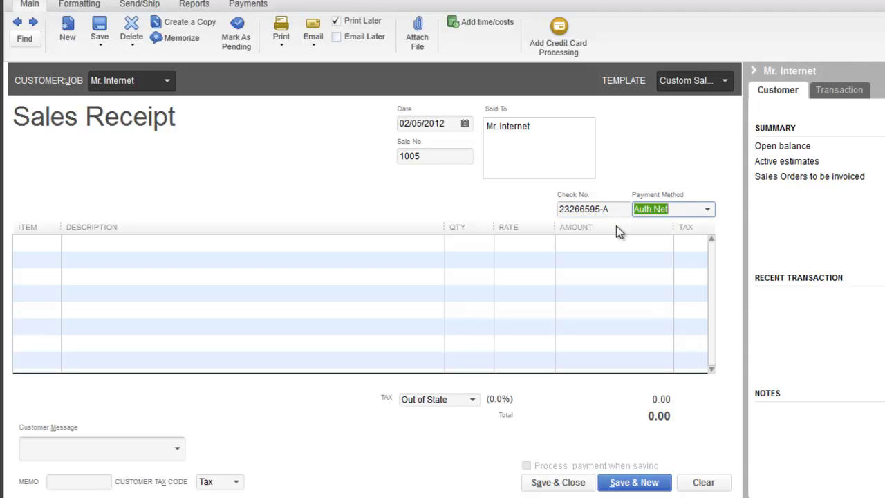
Add the Forklift Mama Jama item to the receipt with a quantity of 1 and a rate of 12,505.00
{"action": "key", "text": "Tab"}
{"action": "left_click", "coordinate": [55, 244]}
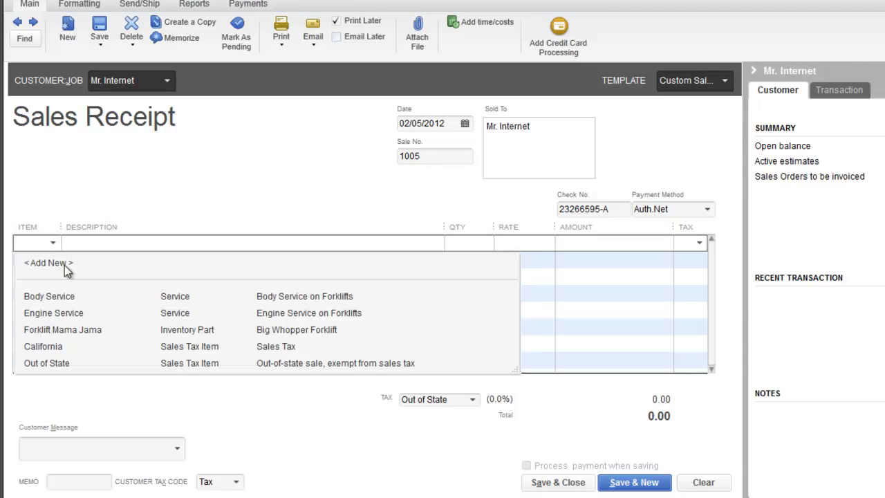
{"action": "left_click", "coordinate": [70, 330]}
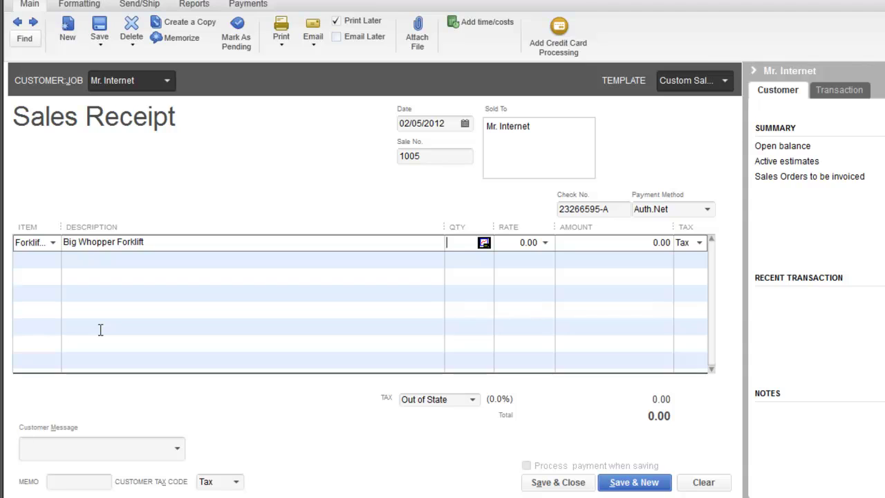
{"action": "type", "text": "1"}
{"action": "key", "text": "Tab"}
{"action": "type", "text": "12505"}
{"action": "key", "text": "Tab"}
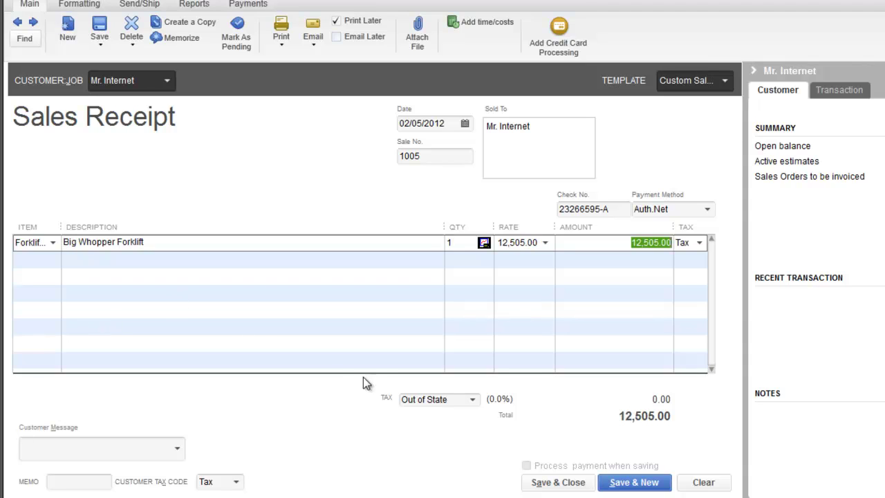
Add Arizona on the line below the customer name in the receipt's Sold To address
{"action": "left_click", "coordinate": [508, 151]}
{"action": "left_click", "coordinate": [553, 138]}
{"action": "key", "text": "Return"}
{"action": "type", "text": "Ar"}
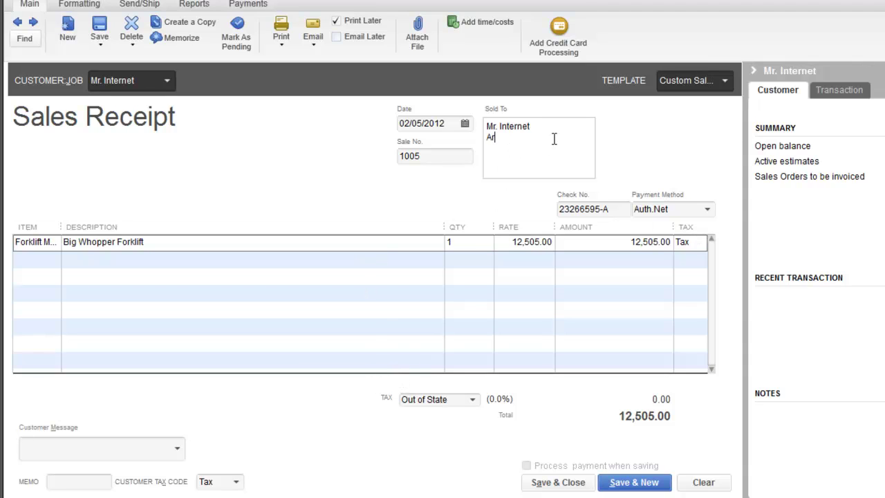
{"action": "type", "text": "izona"}
Set the forklift line's tax code to Non and save the sales receipt
{"action": "left_click", "coordinate": [620, 244]}
{"action": "key", "text": "Tab"}
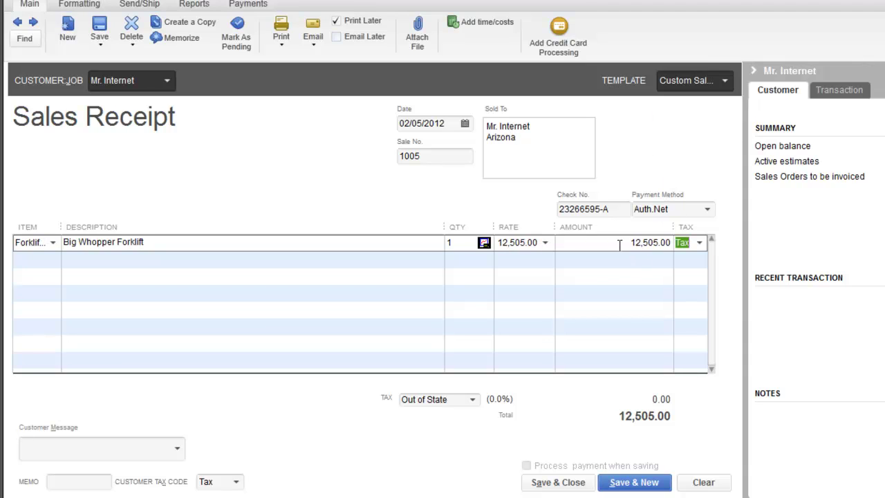
{"action": "type", "text": "n"}
{"action": "key", "text": "Tab"}
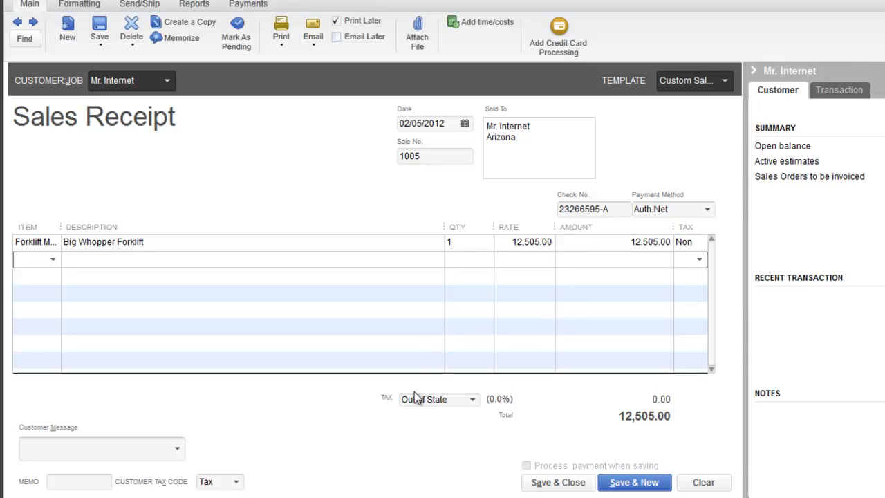
{"action": "left_click", "coordinate": [613, 482]}
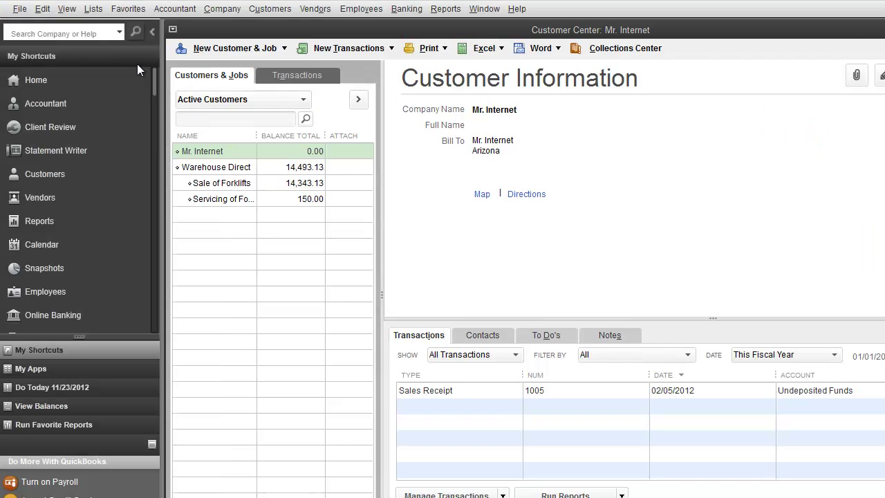
Turn off Use Undeposited Funds as a default deposit to account in the company's Payments preferences
{"action": "left_click", "coordinate": [42, 8]}
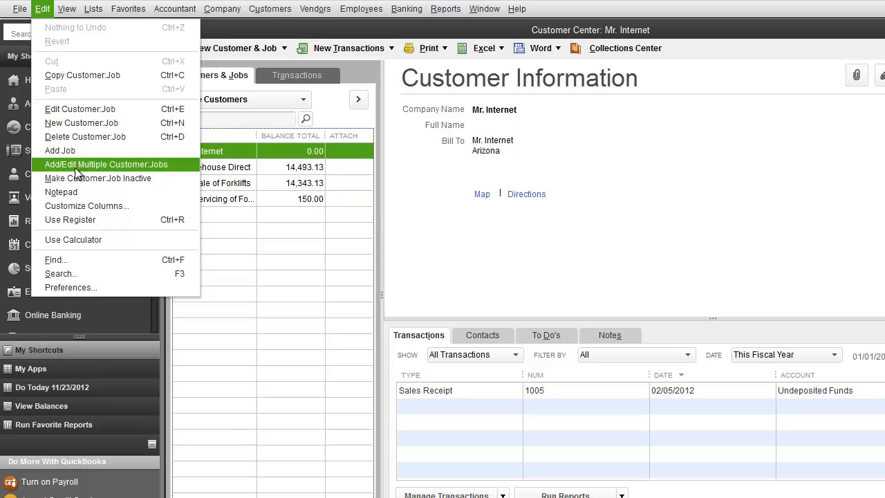
{"action": "left_click", "coordinate": [77, 285]}
{"action": "left_click_drag", "start_coordinate": [418, 109], "coordinate": [340, 40]}
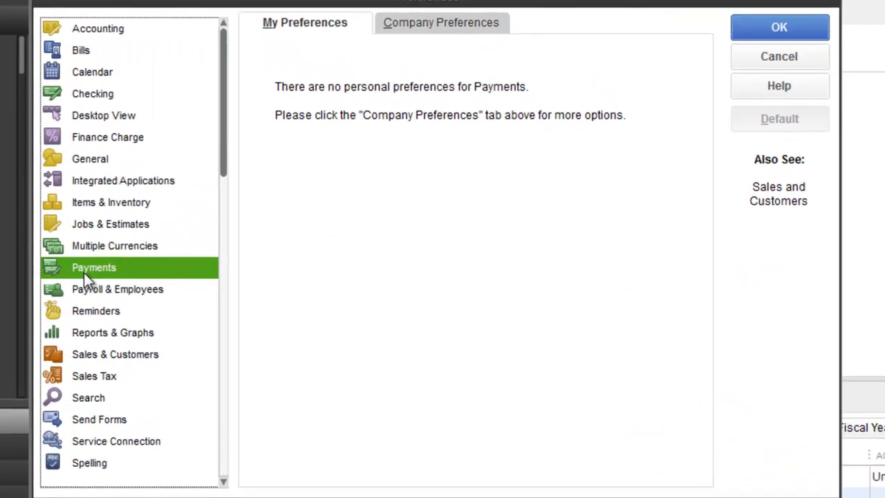
{"action": "left_click", "coordinate": [437, 14]}
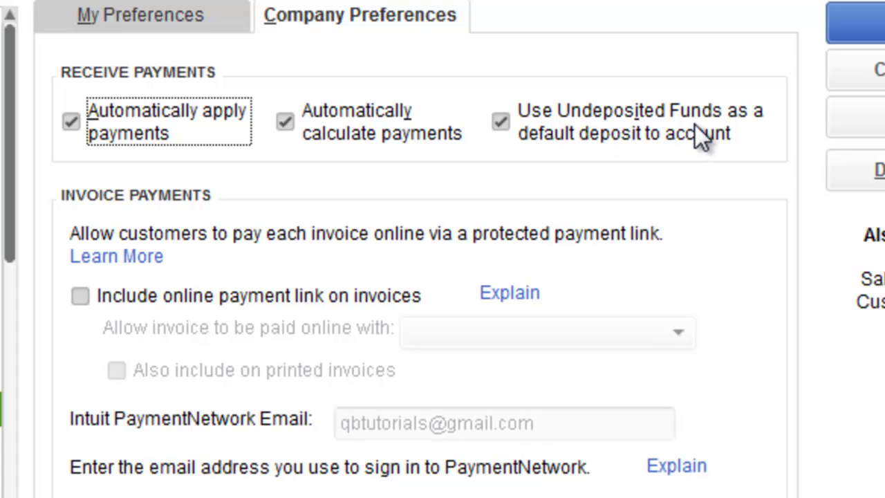
{"action": "left_click", "coordinate": [503, 127]}
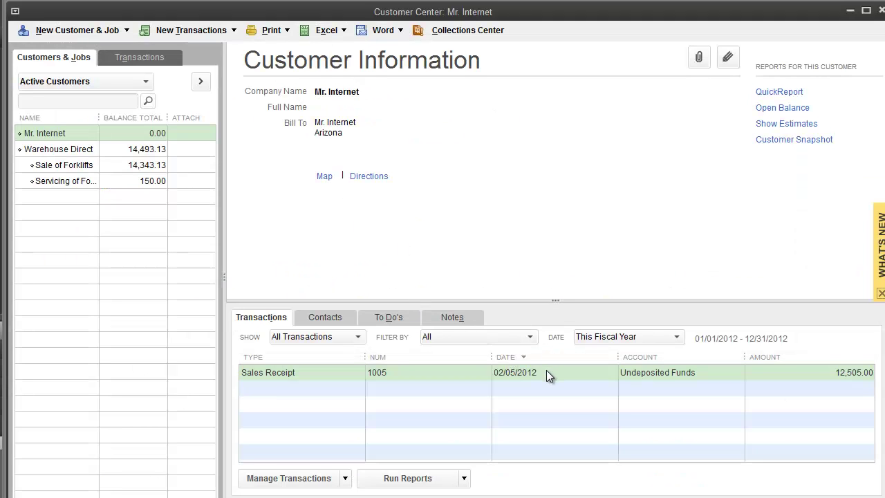
Reopen sales receipt 1005, set its deposit account to My Bank:Checking, and save the change to the past transaction
{"action": "double_click", "coordinate": [504, 375]}
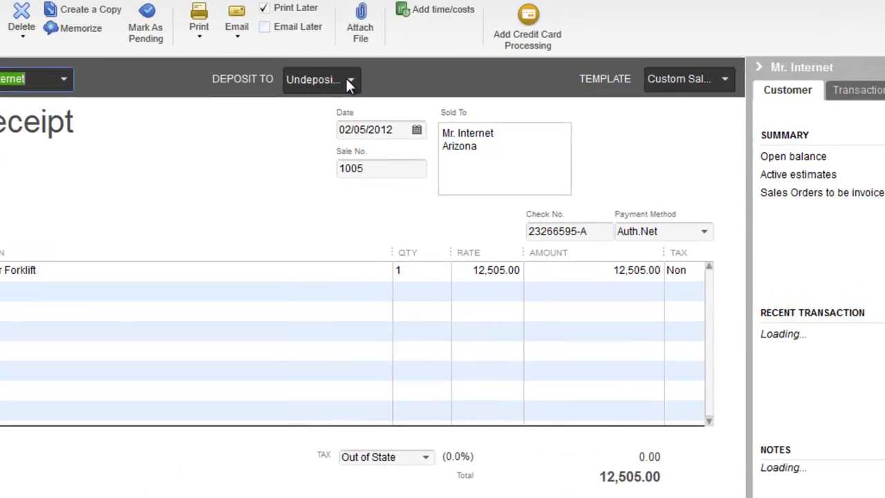
{"action": "left_click", "coordinate": [395, 102]}
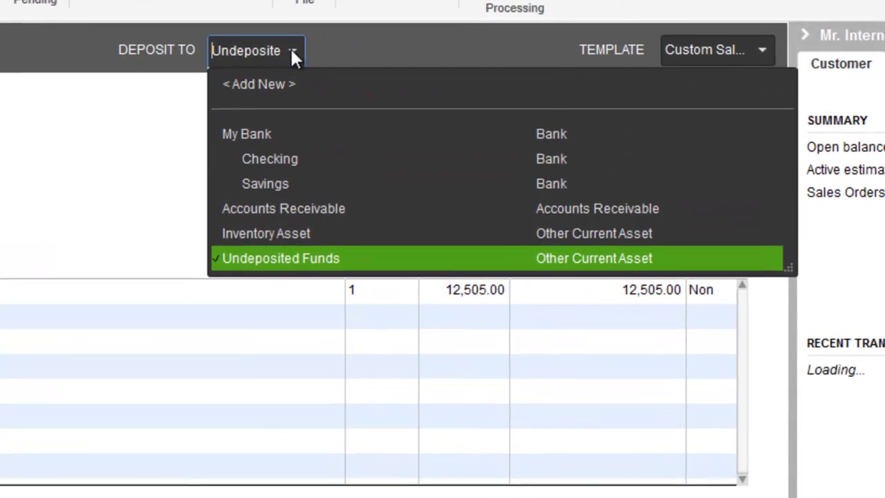
{"action": "left_click", "coordinate": [274, 160]}
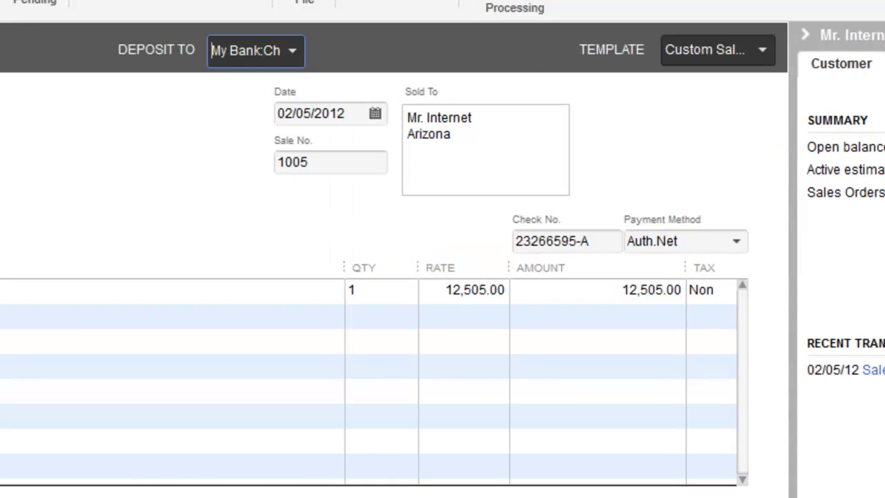
{"action": "key", "text": "Escape"}
{"action": "left_click", "coordinate": [211, 136]}
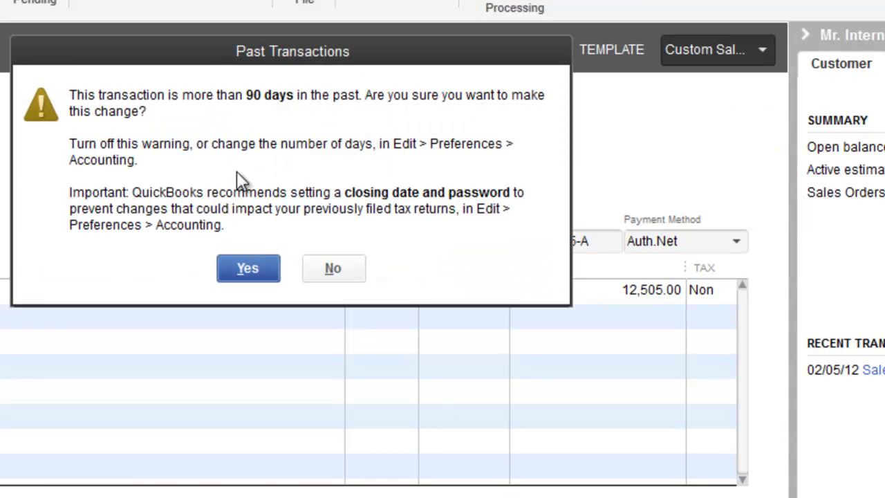
{"action": "left_click", "coordinate": [257, 273]}
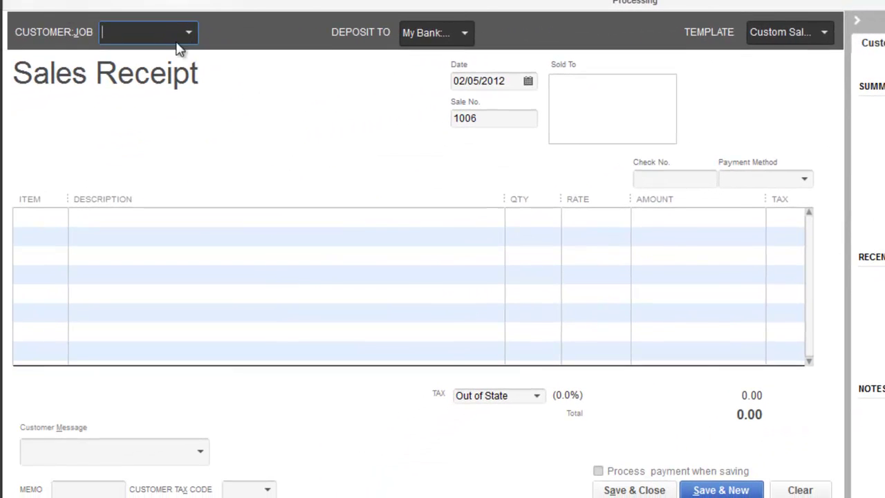
Examine the deposit account choices on the blank sales receipt and close the form
{"action": "left_click", "coordinate": [464, 33]}
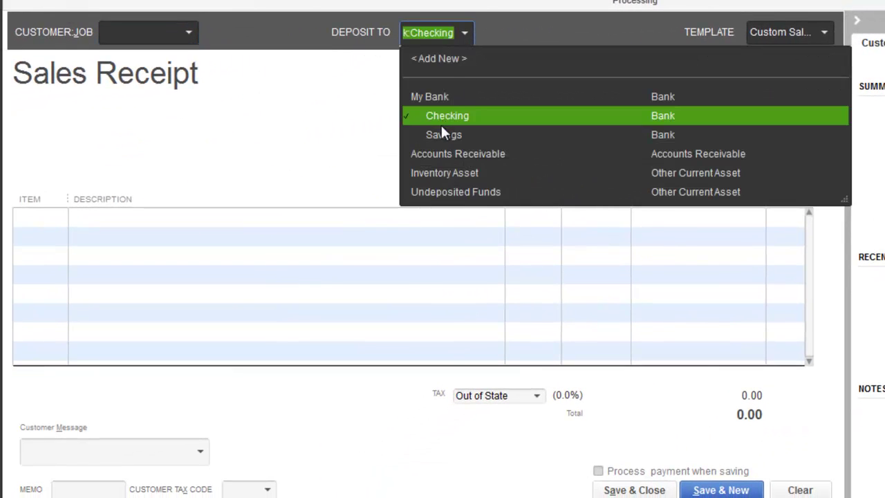
{"action": "left_click", "coordinate": [454, 33]}
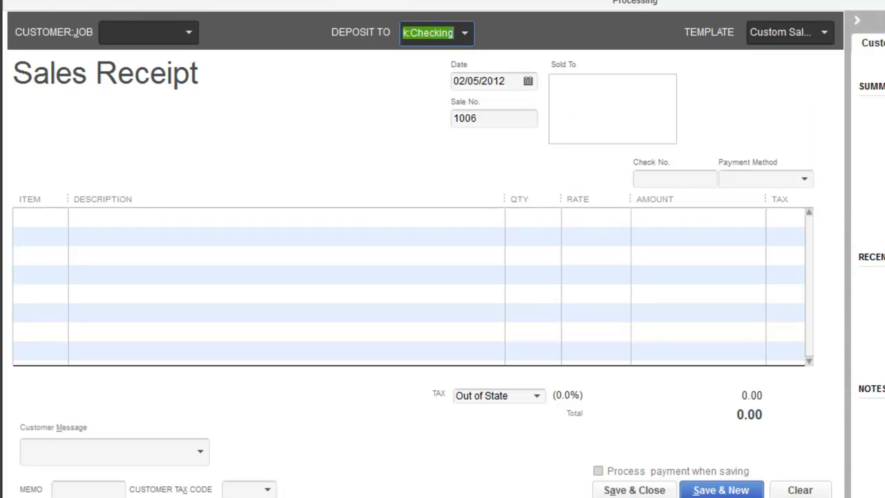
{"action": "left_click", "coordinate": [465, 34]}
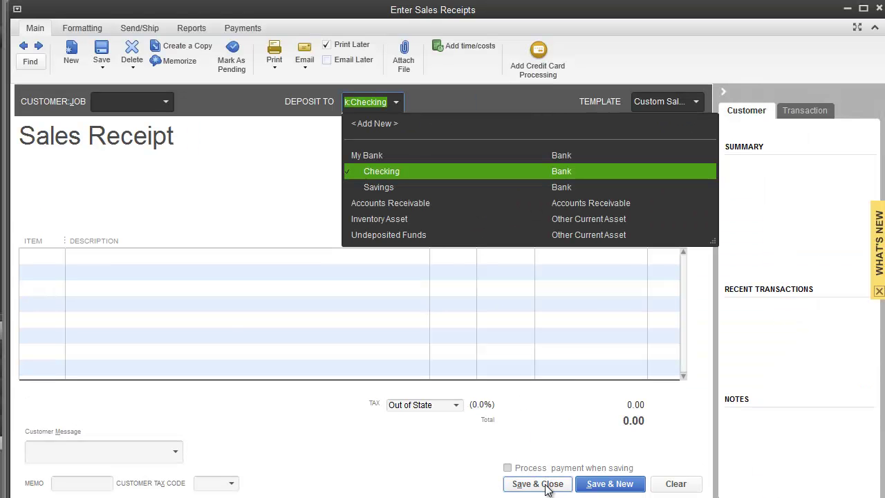
{"action": "left_click", "coordinate": [546, 485]}
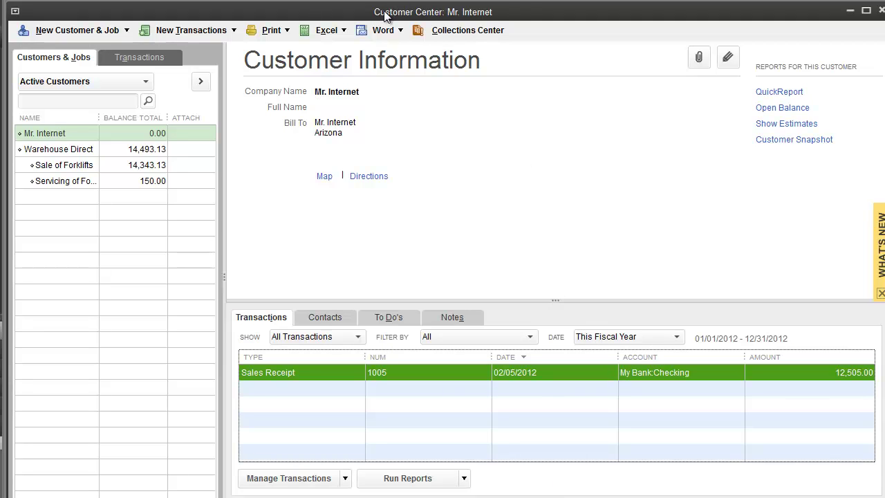
Start receiving a customer payment for Warehouse Direct's Sale of Forklifts job
{"action": "left_click", "coordinate": [160, 167]}
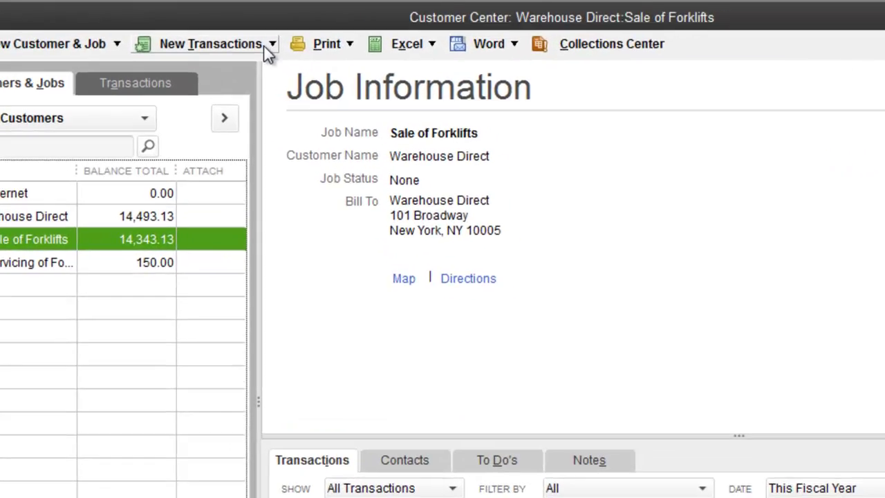
{"action": "left_click", "coordinate": [234, 30]}
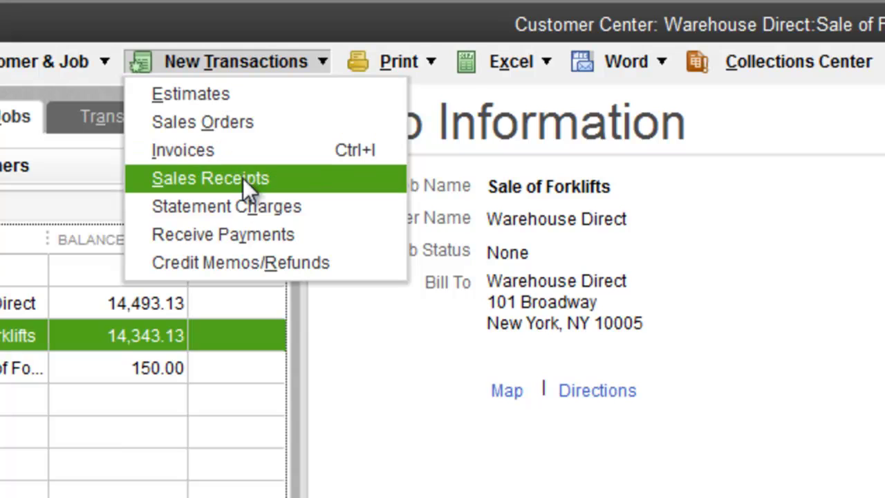
{"action": "left_click", "coordinate": [251, 233]}
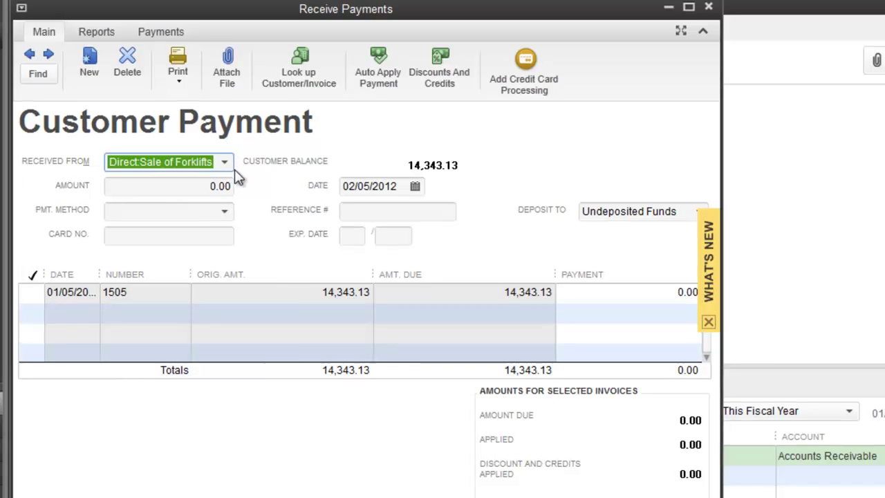
{"action": "left_click", "coordinate": [224, 162]}
{"action": "left_click", "coordinate": [187, 267]}
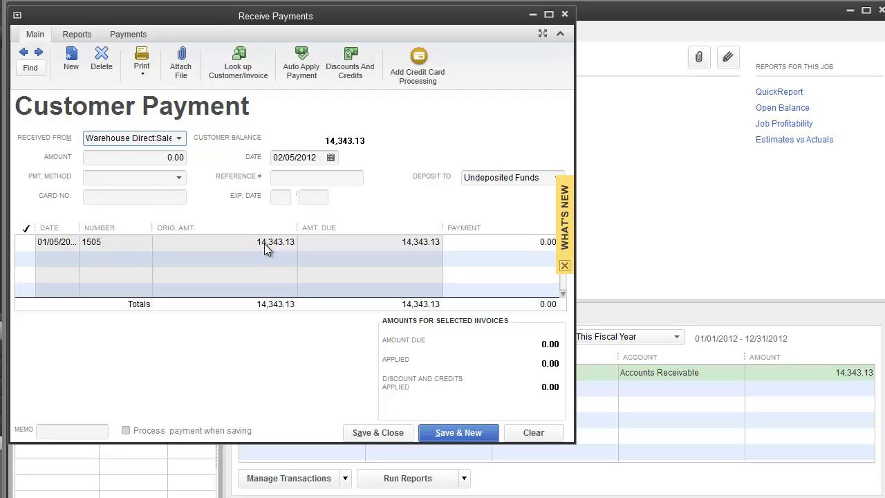
Set the payment amount to 2,500.00 and its date to 01/05/2012
{"action": "left_click", "coordinate": [156, 159]}
{"action": "type", "text": "2500.00"}
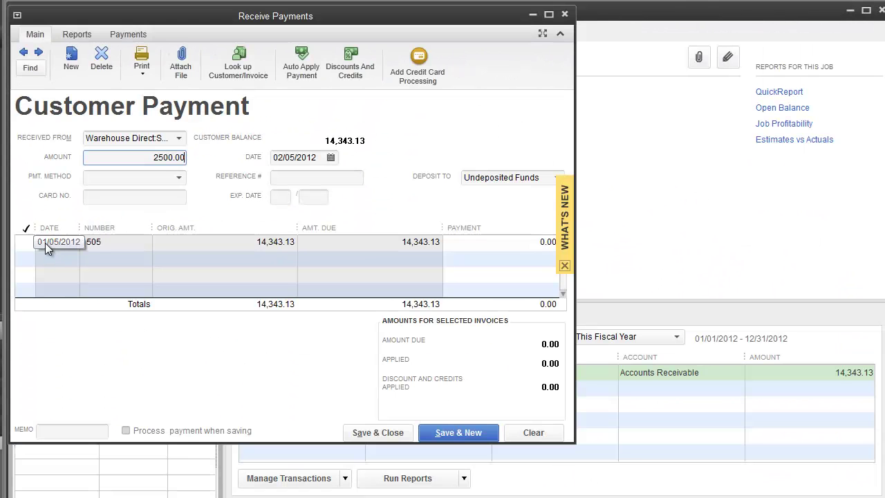
{"action": "left_click", "coordinate": [271, 158]}
{"action": "type", "text": "1/"}
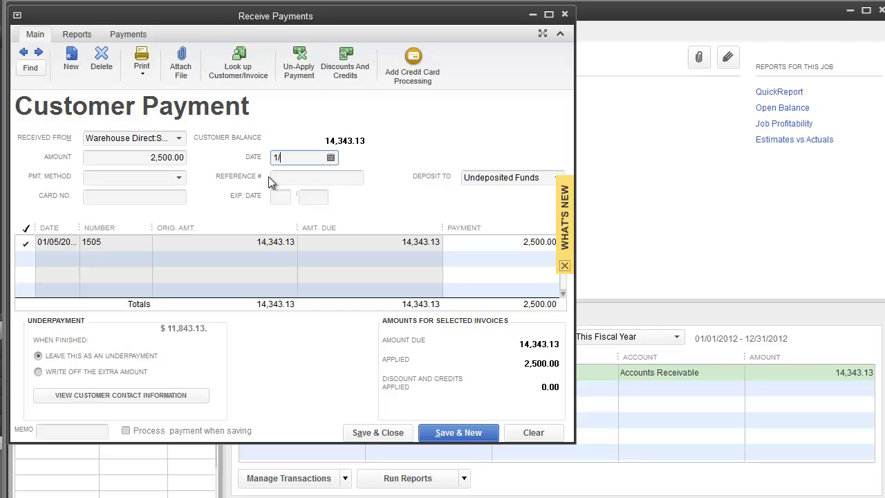
{"action": "type", "text": "05"}
{"action": "key", "text": "Tab"}
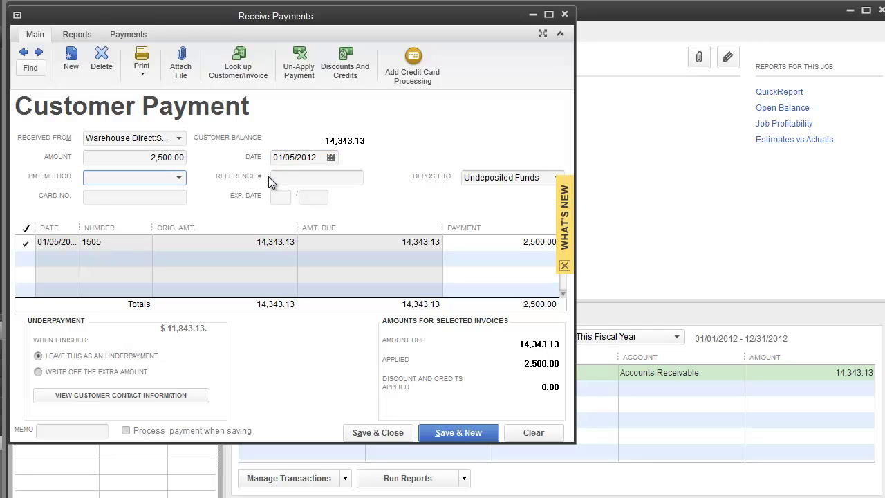
Set the payment method to Check with check number 1501
{"action": "left_click", "coordinate": [179, 178]}
{"action": "left_click", "coordinate": [118, 258]}
{"action": "key", "text": "Tab"}
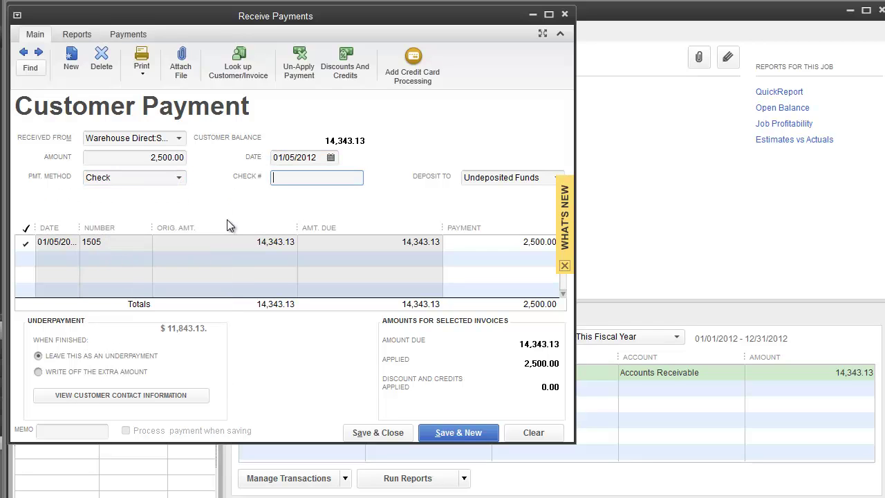
{"action": "type", "text": "1501"}
{"action": "key", "text": "Tab"}
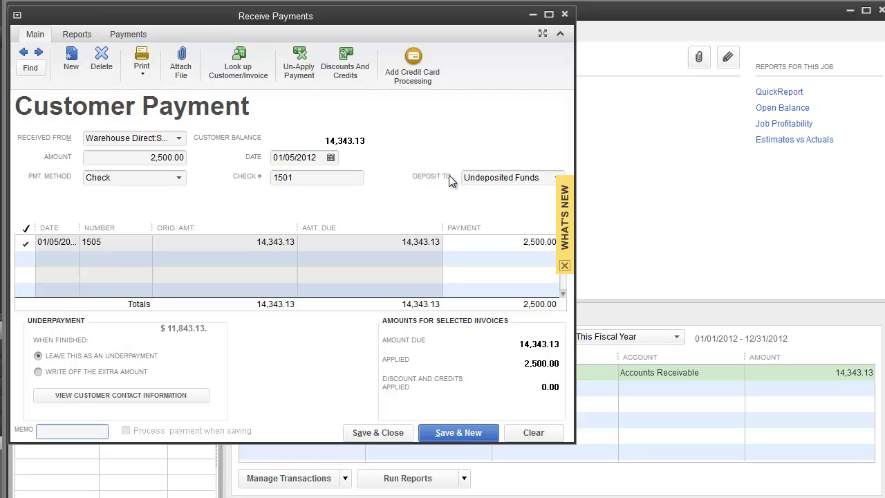
Deposit the customer payment to My Bank:Checking, then save and close it
{"action": "left_click", "coordinate": [505, 178]}
{"action": "left_click", "coordinate": [556, 177]}
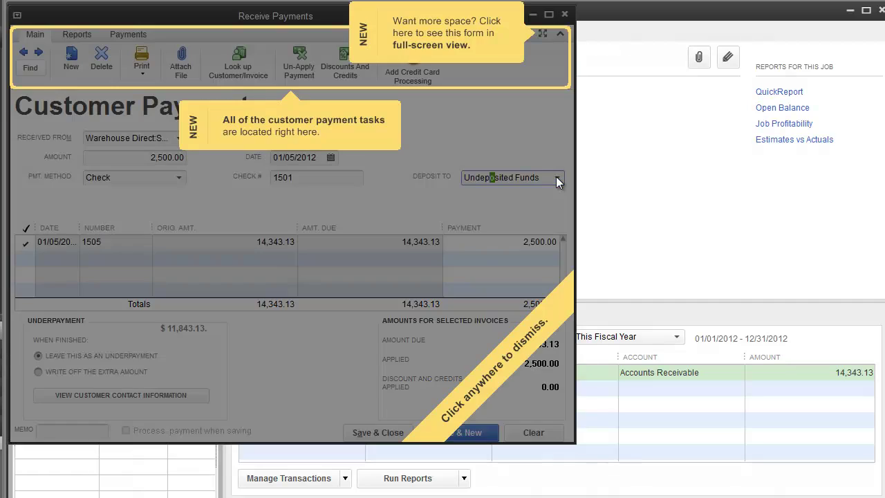
{"action": "left_click", "coordinate": [557, 177]}
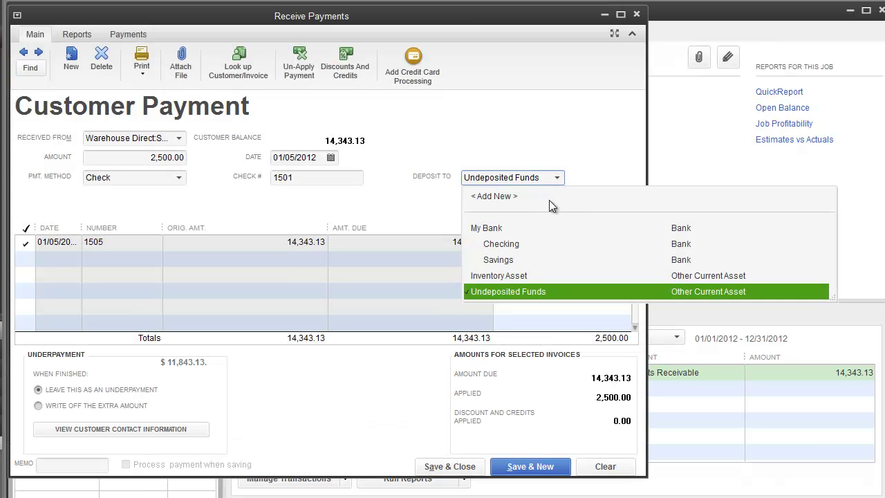
{"action": "left_click", "coordinate": [501, 244]}
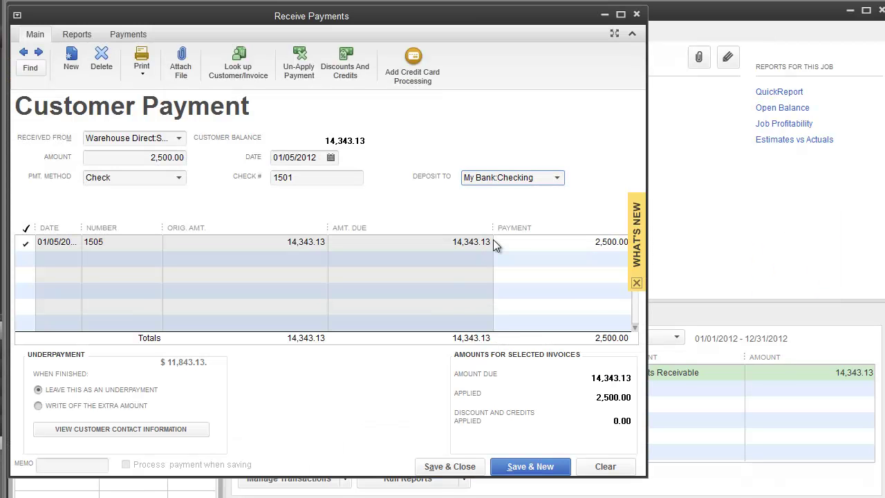
{"action": "left_click", "coordinate": [547, 468]}
{"action": "left_click", "coordinate": [459, 467]}
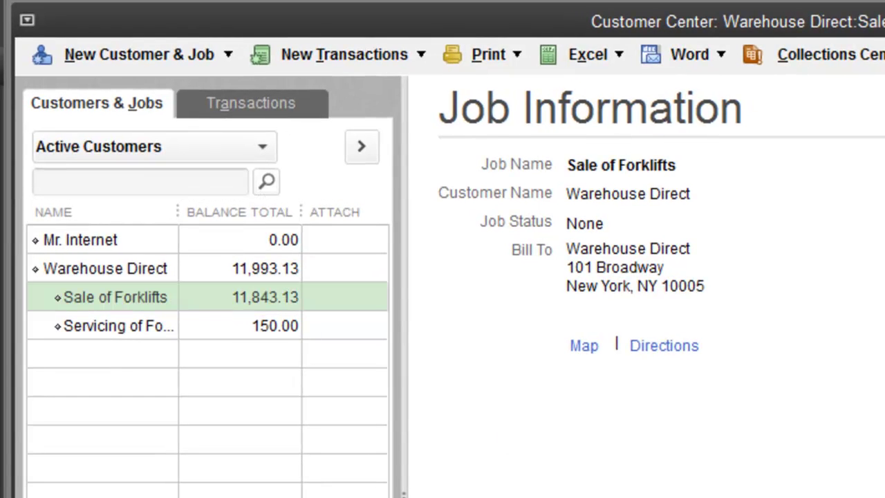
Review the balances of Warehouse Direct and its Sale of Forklifts job, including the job's transactions
{"action": "left_click", "coordinate": [263, 269]}
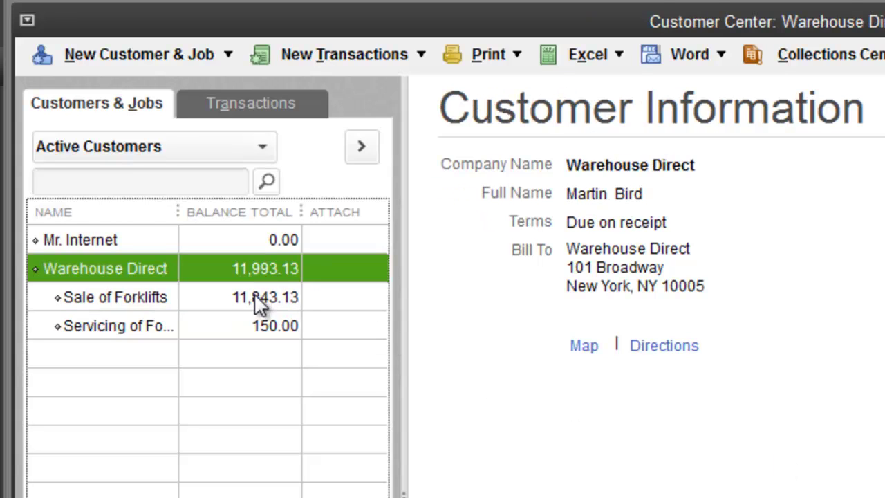
{"action": "left_click", "coordinate": [256, 297]}
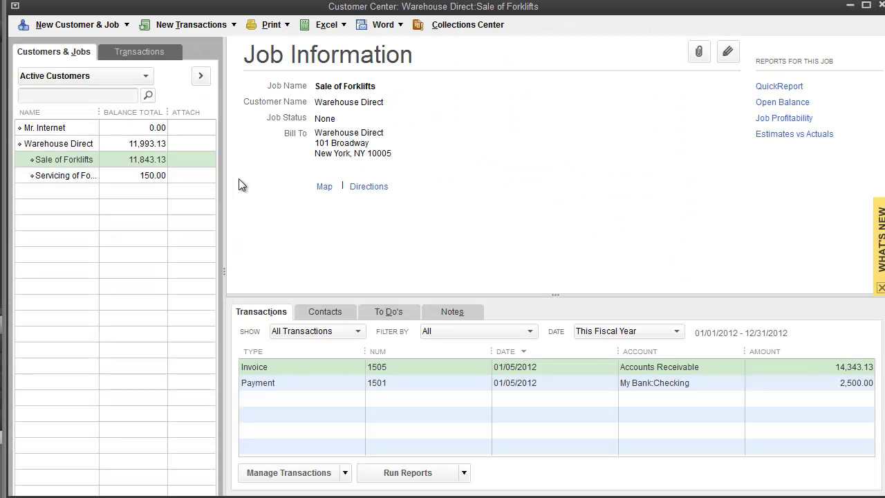
Create a credit memo for Warehouse Direct's Sale of Forklifts job and date it 01/12/2012
{"action": "left_click", "coordinate": [231, 26]}
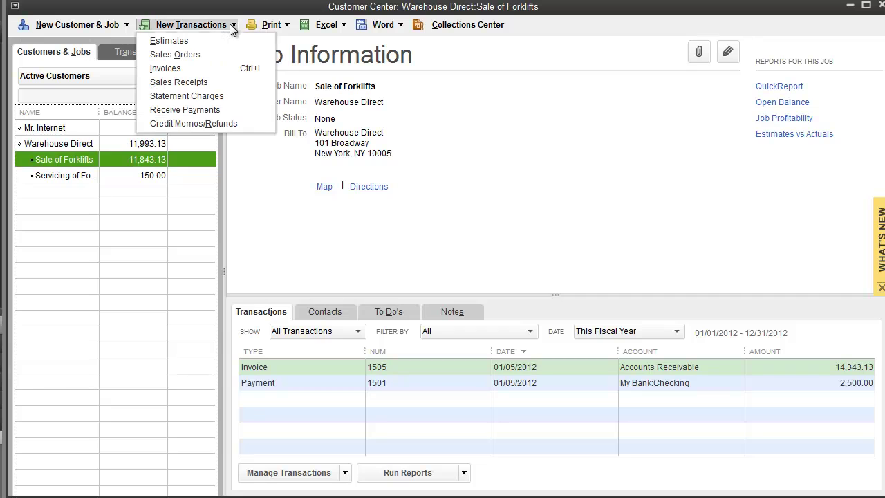
{"action": "left_click", "coordinate": [175, 123]}
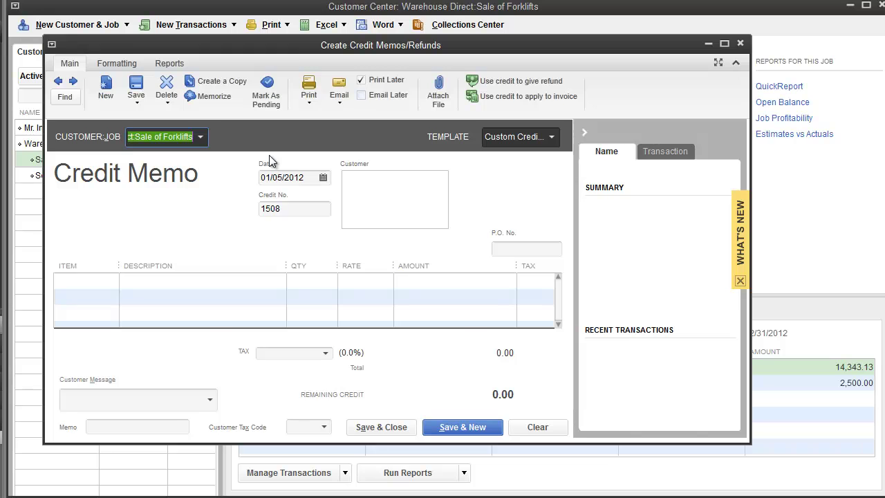
{"action": "left_click_drag", "start_coordinate": [296, 43], "coordinate": [260, 14]}
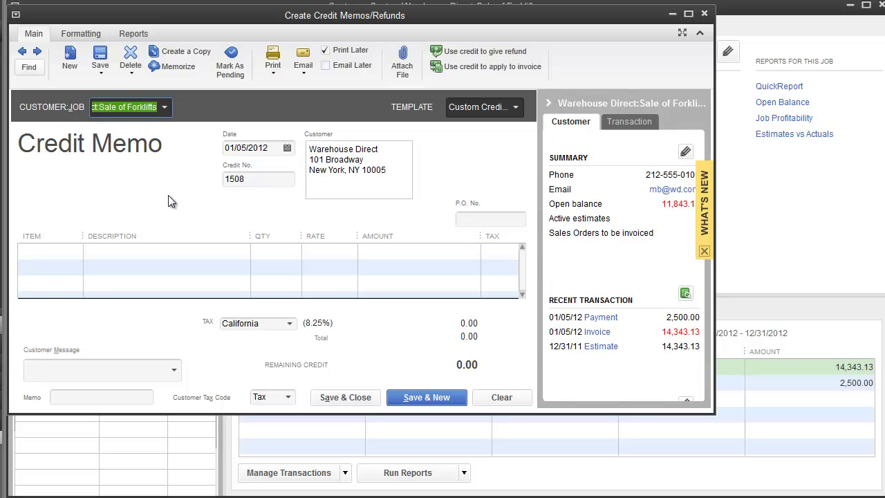
{"action": "key", "text": "Tab"}
{"action": "key", "text": "Tab"}
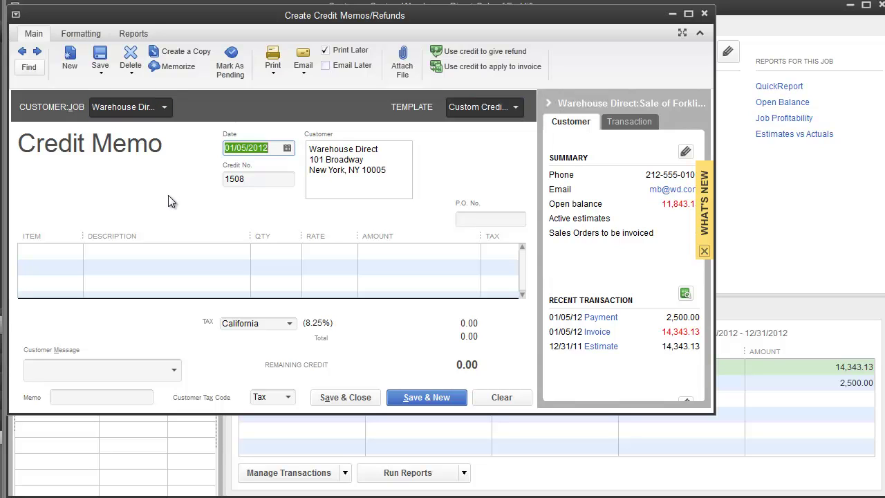
{"action": "key", "text": "Tab"}
{"action": "key", "text": "Tab"}
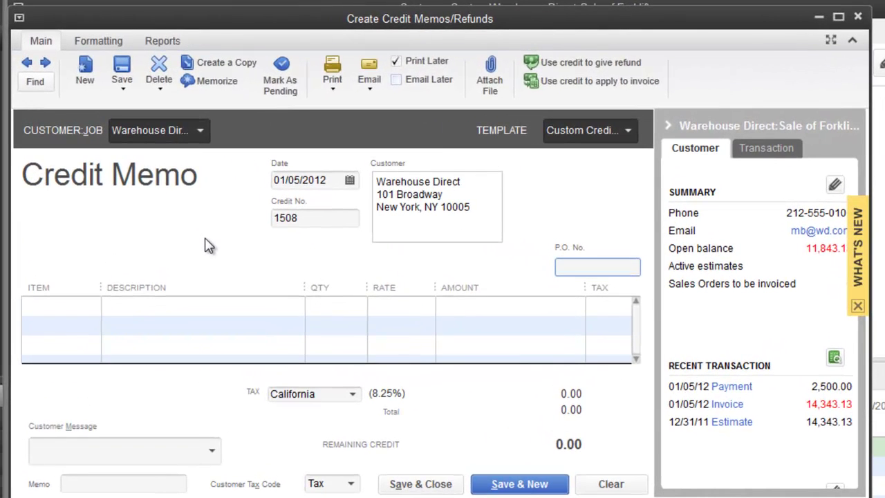
{"action": "key", "text": "shift+Tab"}
{"action": "key", "text": "shift+Tab"}
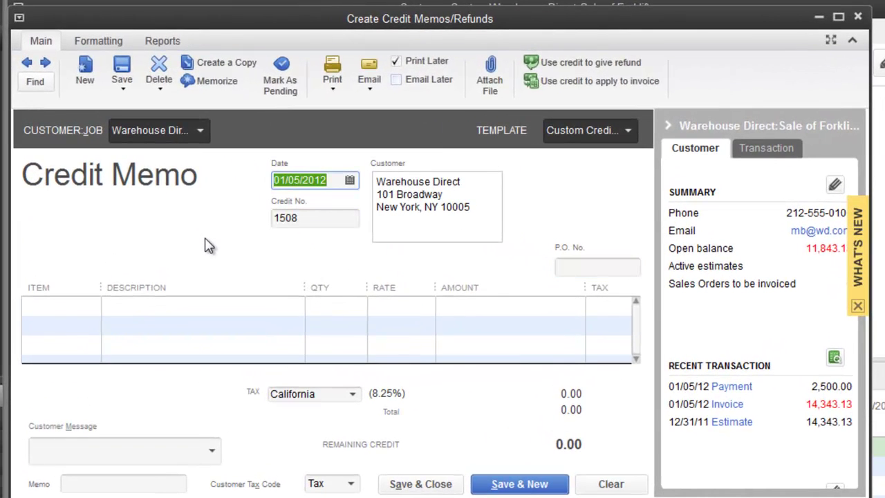
{"action": "type", "text": "1/12"}
{"action": "key", "text": "Tab"}
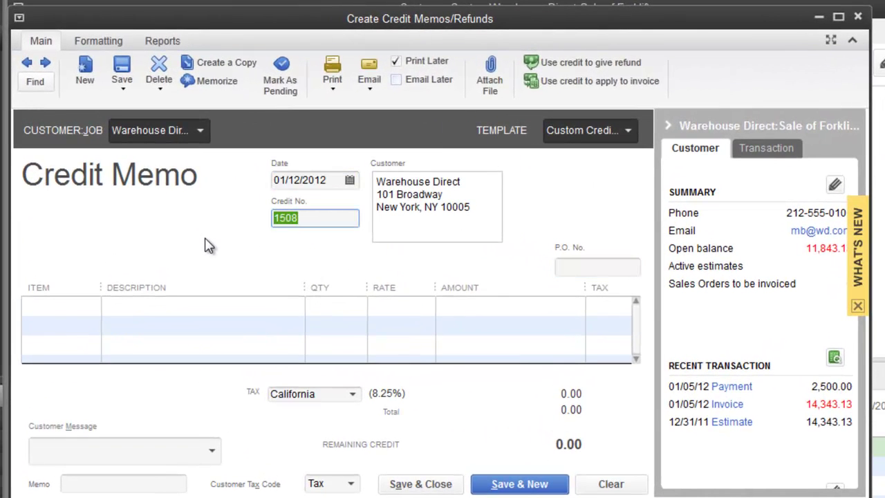
Add one Forklift Mama Jama to the credit memo at a rate of 500.00
{"action": "key", "text": "Tab"}
{"action": "key", "text": "Tab"}
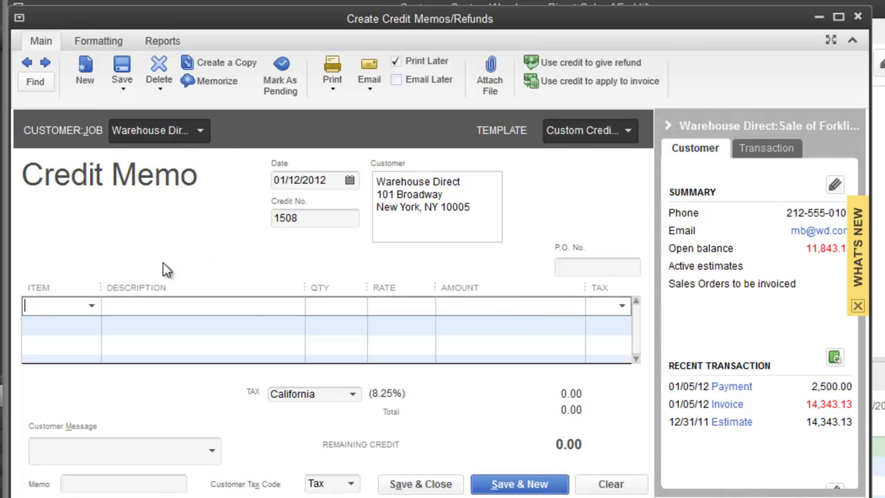
{"action": "left_click", "coordinate": [99, 411]}
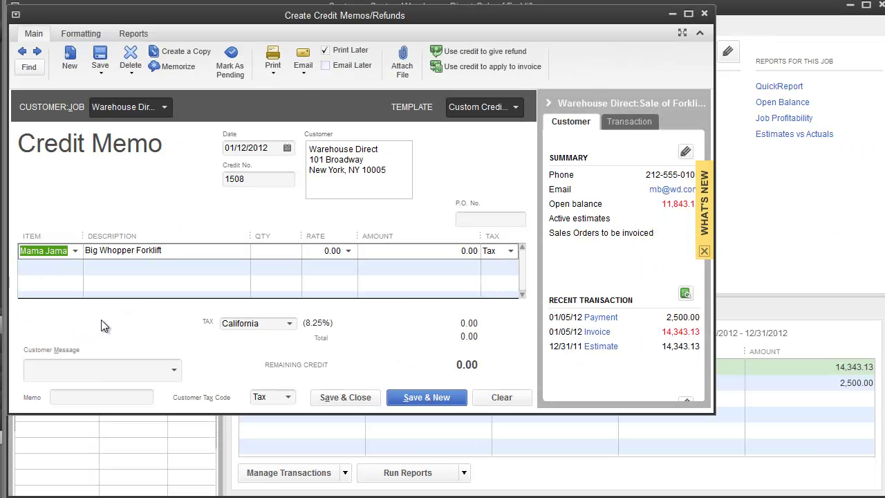
{"action": "key", "text": "Tab"}
{"action": "key", "text": "Tab"}
{"action": "key", "text": "Tab"}
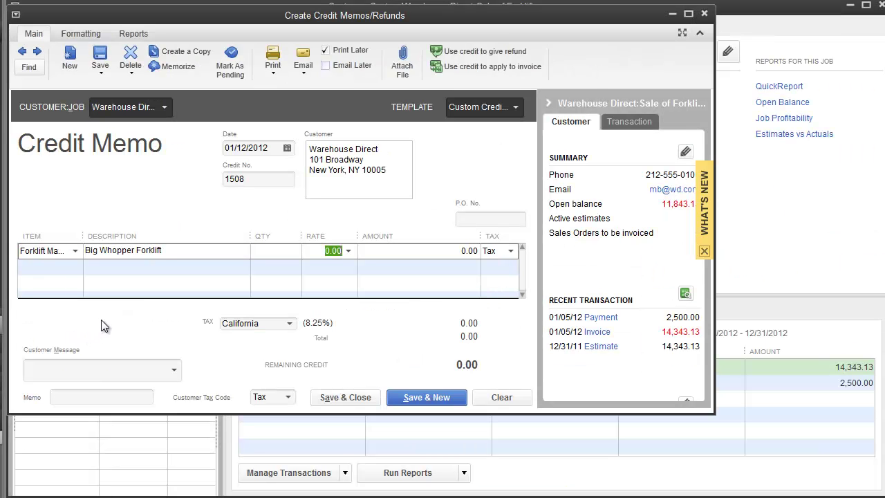
{"action": "key", "text": "shift+Tab"}
{"action": "type", "text": "1"}
{"action": "key", "text": "Tab"}
{"action": "type", "text": "500"}
{"action": "key", "text": "Tab"}
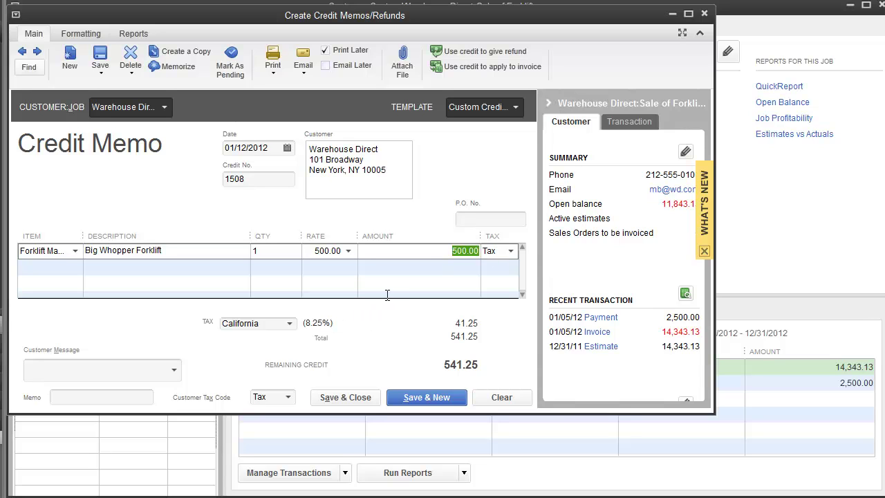
Adjust the forklift line amount to 462.05 and save the credit memo
{"action": "type", "text": "450"}
{"action": "key", "text": "Tab"}
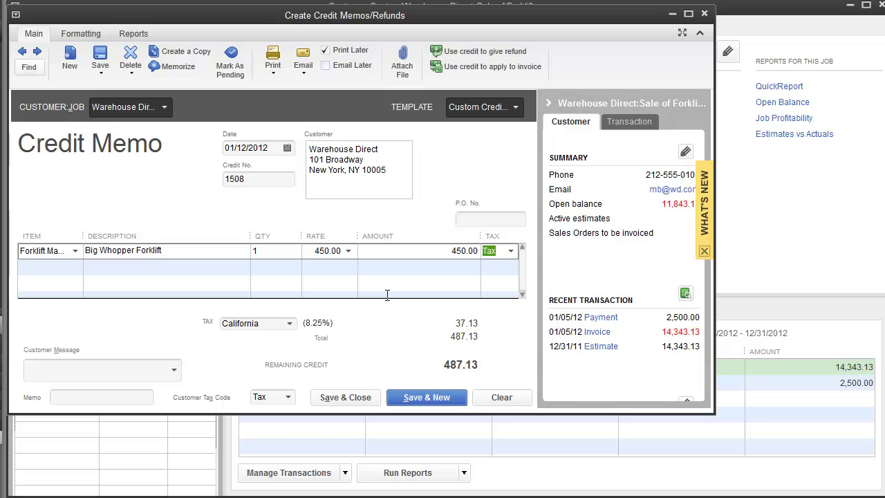
{"action": "key", "text": "shift+Tab"}
{"action": "type", "text": "460"}
{"action": "key", "text": "Tab"}
{"action": "key", "text": "shift+Tab"}
{"action": "type", "text": "462.05"}
{"action": "key", "text": "ctrl+s"}
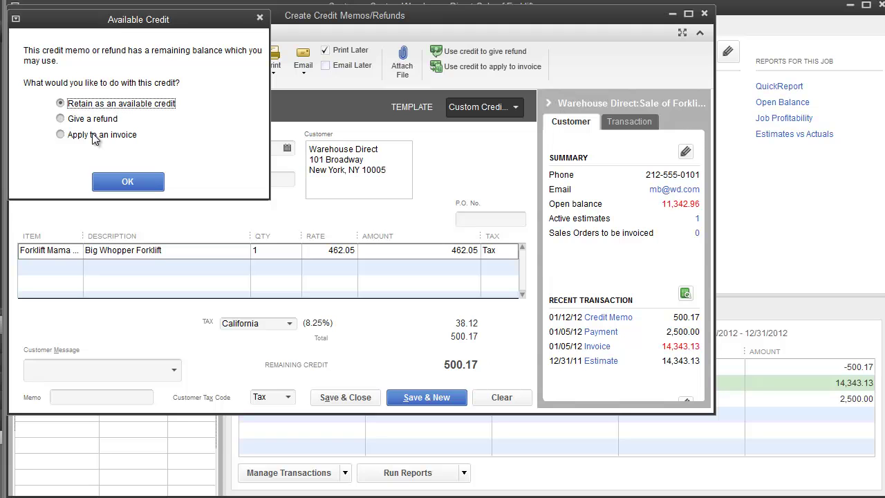
Apply the available credit of 500.17 to the Sale of Forklifts invoice 1505
{"action": "left_click", "coordinate": [60, 134]}
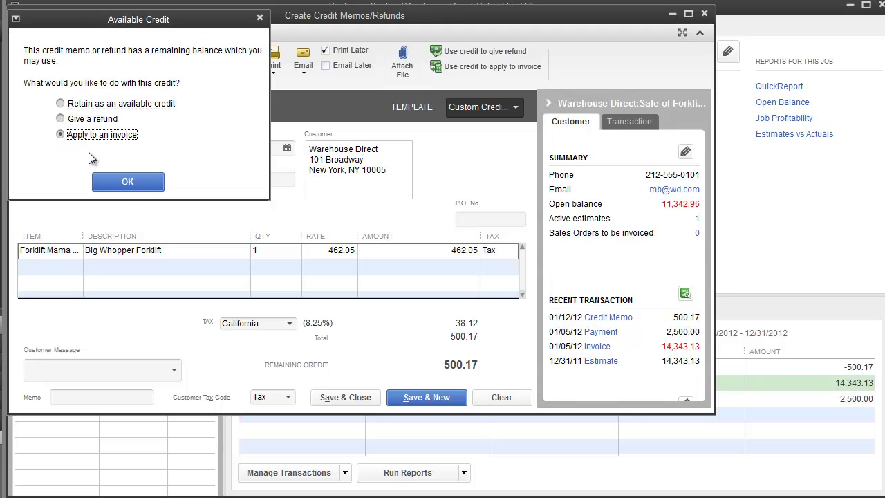
{"action": "left_click", "coordinate": [134, 182]}
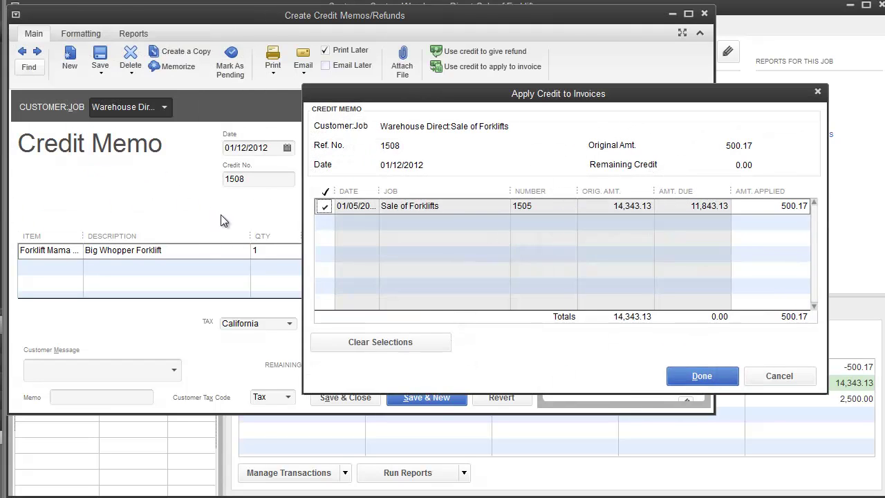
{"action": "left_click_drag", "start_coordinate": [475, 88], "coordinate": [408, 90]}
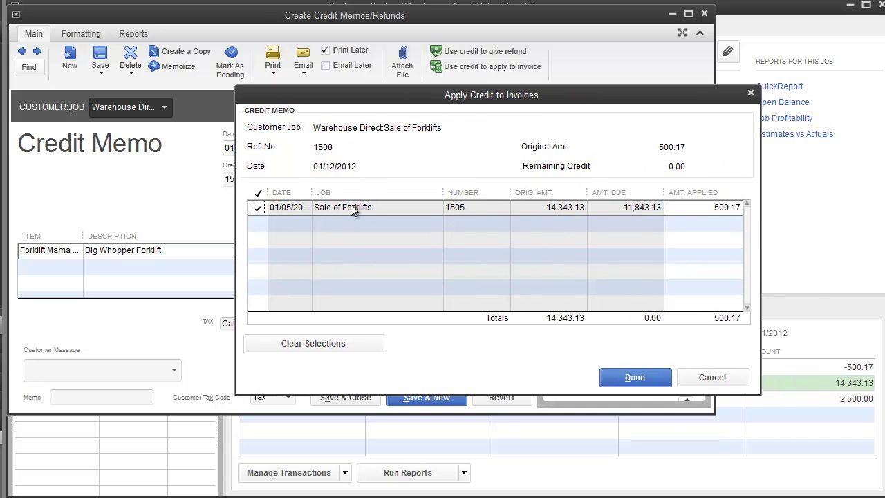
{"action": "left_click", "coordinate": [643, 378]}
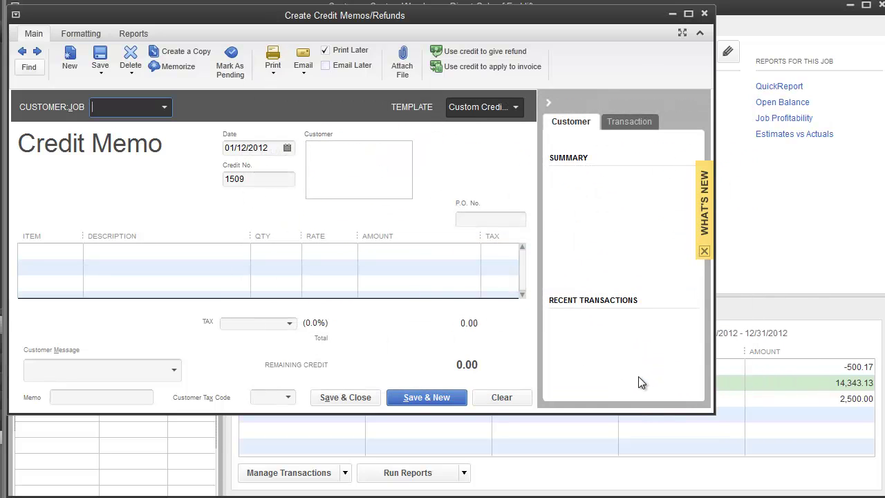
Close the blank credit memo form and review the payment and credit memo in the job's transactions
{"action": "left_click", "coordinate": [703, 13]}
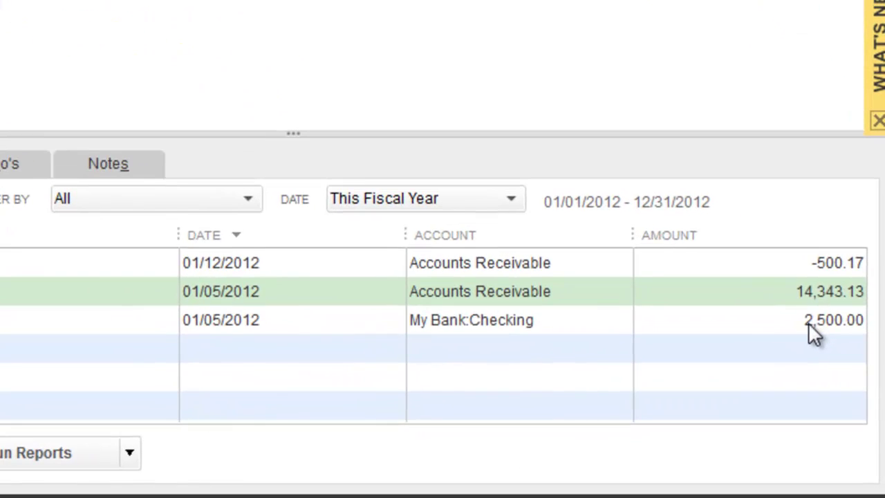
{"action": "left_click", "coordinate": [843, 400]}
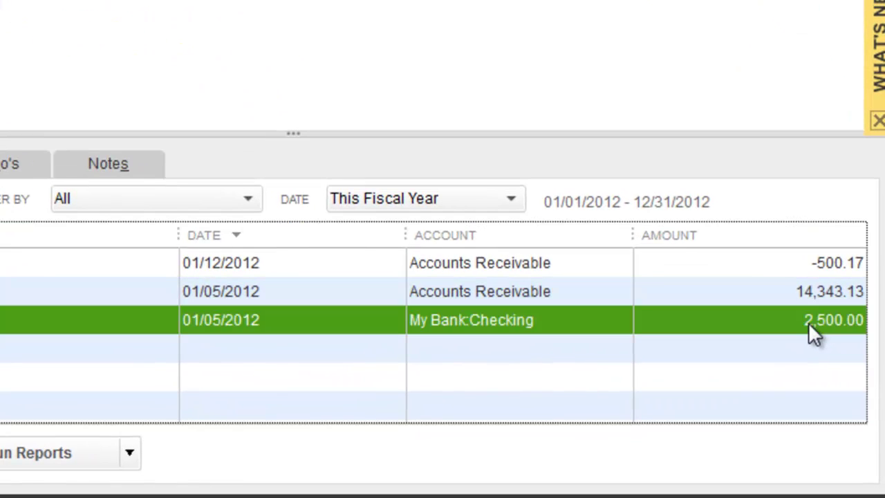
{"action": "left_click", "coordinate": [805, 266]}
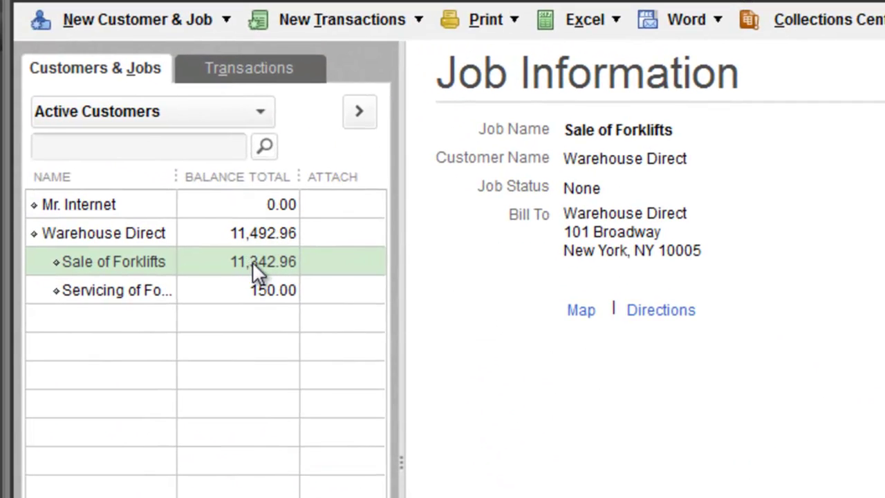
Create another credit memo for the Sale of Forklifts job, numbered 1510 and dated 01/17/2012
{"action": "left_click", "coordinate": [419, 21]}
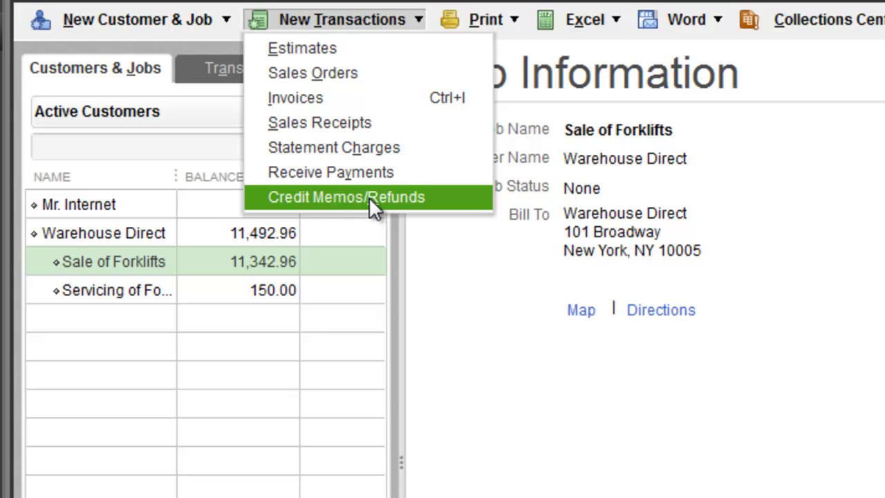
{"action": "left_click", "coordinate": [350, 197]}
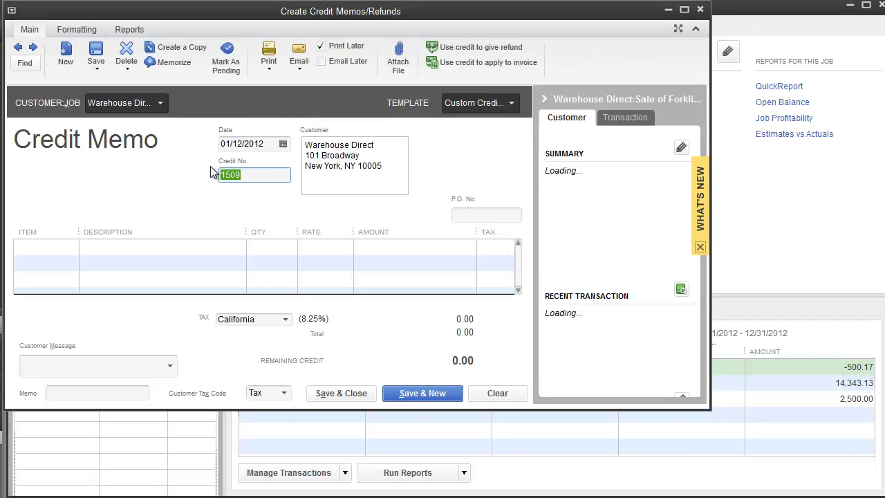
{"action": "type", "text": "1510"}
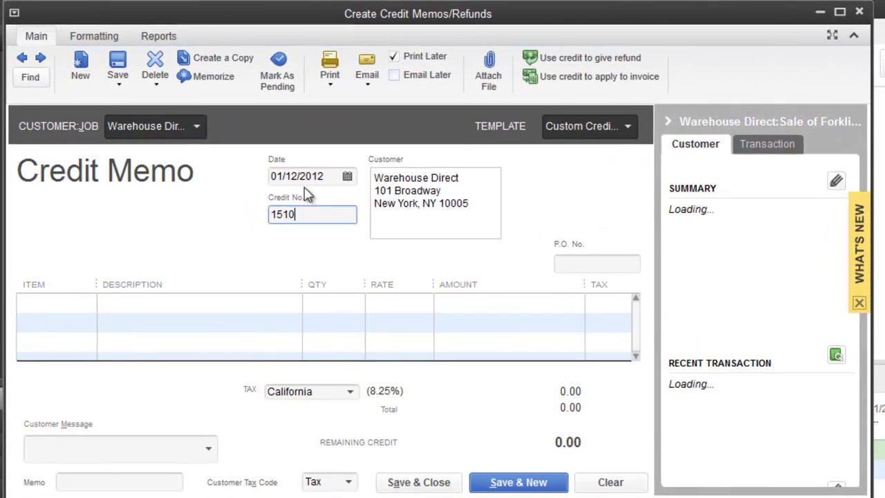
{"action": "key", "text": "shift+Tab"}
{"action": "type", "text": "17"}
{"action": "key", "text": "Tab"}
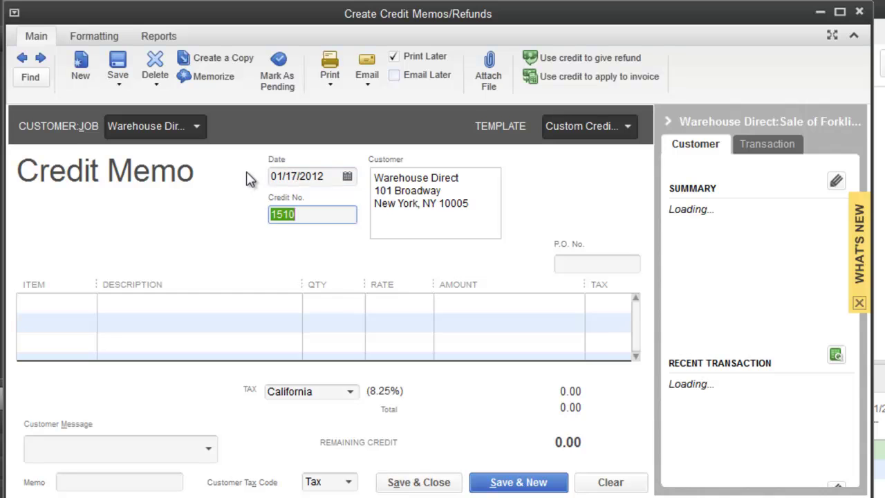
Add one Forklift Mama Jama to credit memo 1510 at a rate of 1,000.00
{"action": "left_click", "coordinate": [69, 299]}
{"action": "left_click", "coordinate": [90, 304]}
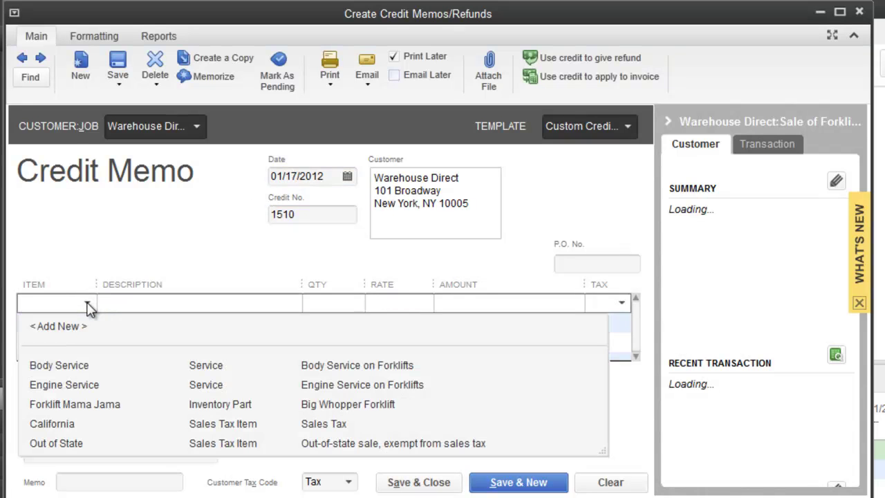
{"action": "left_click", "coordinate": [78, 404]}
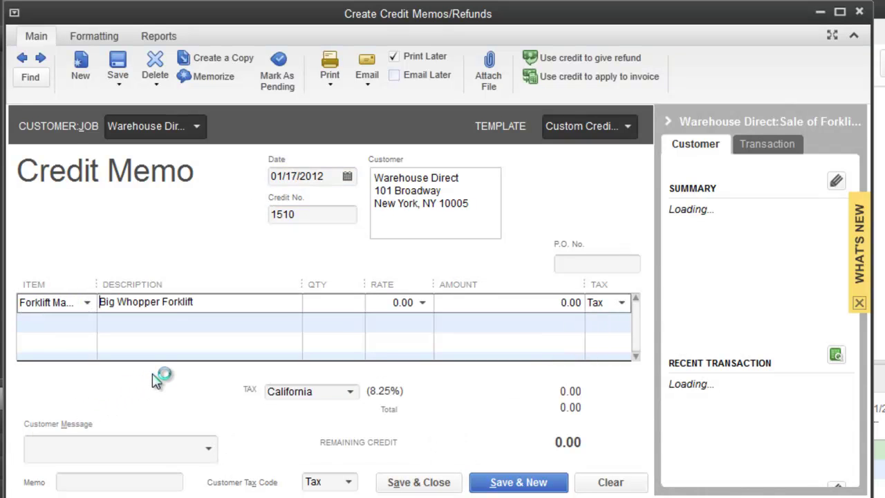
{"action": "key", "text": "Tab"}
{"action": "type", "text": "1"}
{"action": "key", "text": "Tab"}
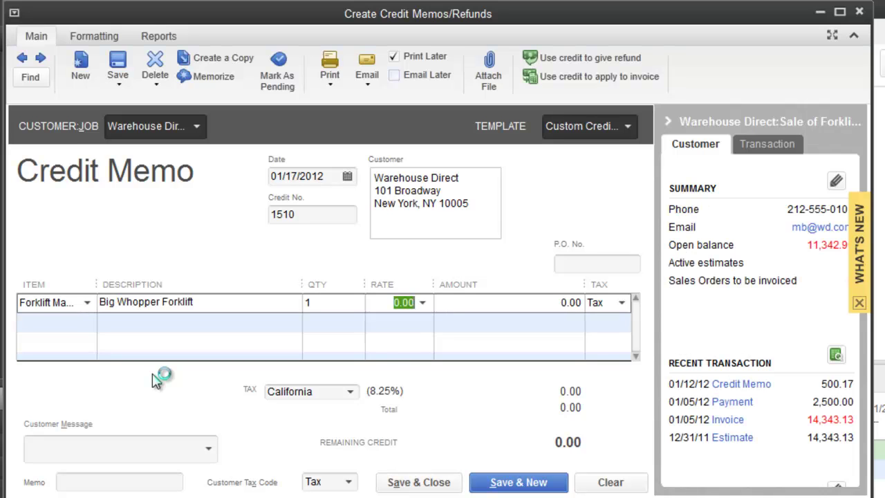
{"action": "type", "text": "1000"}
{"action": "key", "text": "Tab"}
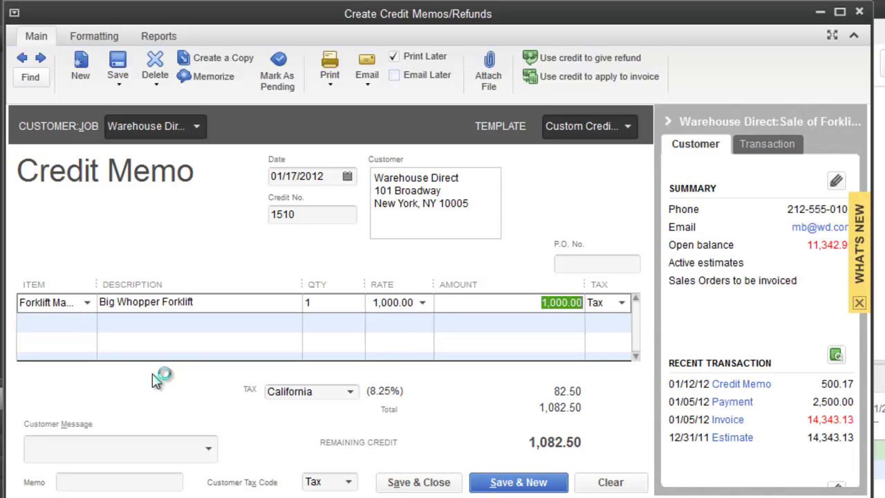
Save credit memo 1510 and choose to give a refund for its remaining credit
{"action": "left_click", "coordinate": [517, 483]}
{"action": "left_click", "coordinate": [453, 286]}
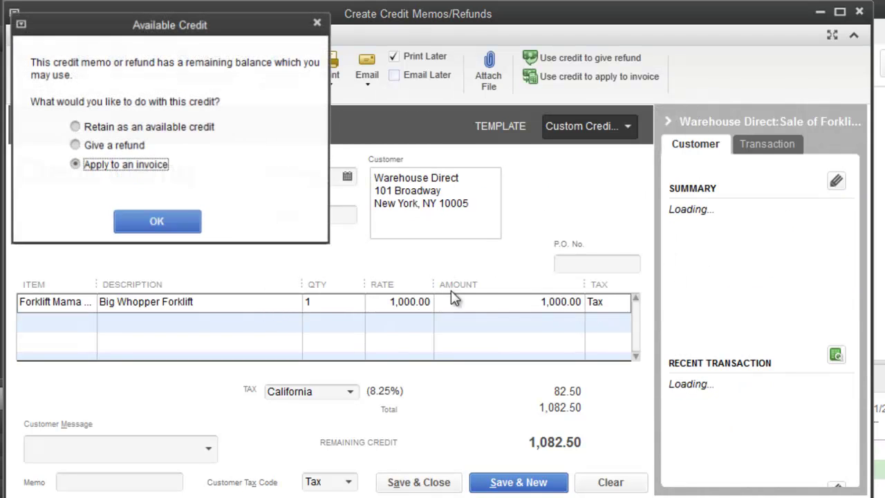
{"action": "left_click", "coordinate": [81, 152]}
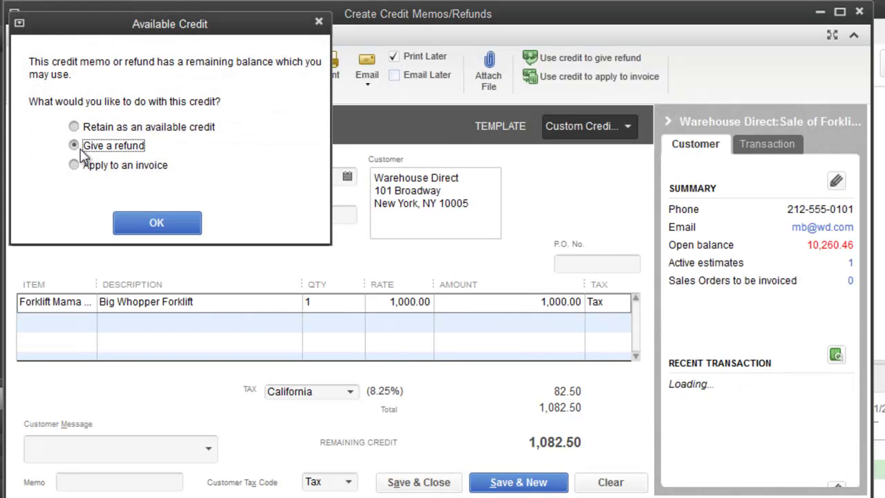
{"action": "left_click", "coordinate": [152, 219]}
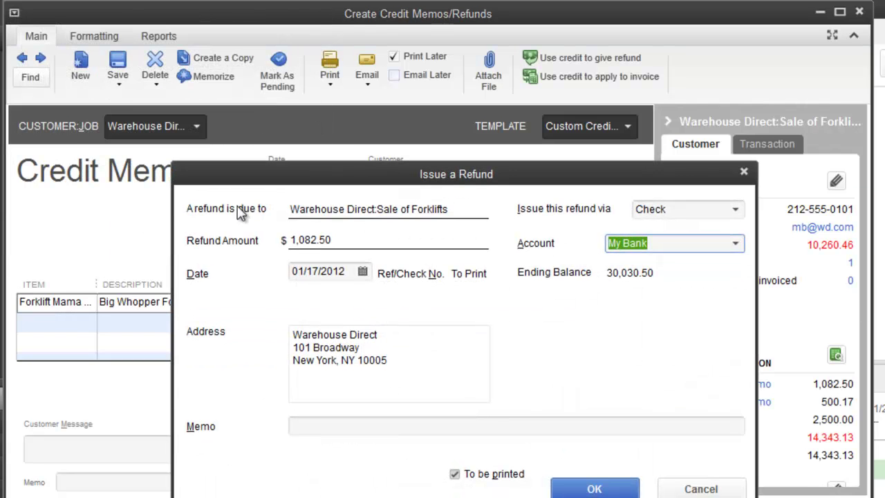
Keep Check as the refund method and set the refund account to My Bank:Checking
{"action": "left_click_drag", "start_coordinate": [326, 182], "coordinate": [156, 28]}
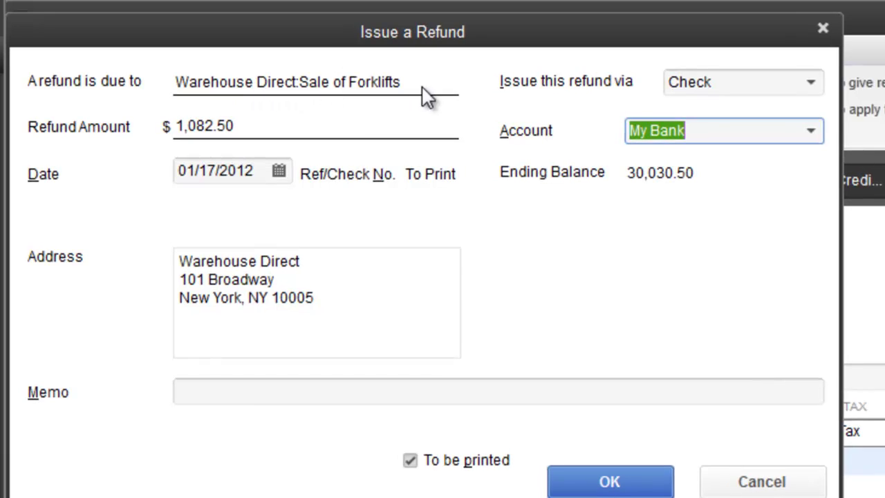
{"action": "left_click", "coordinate": [810, 86]}
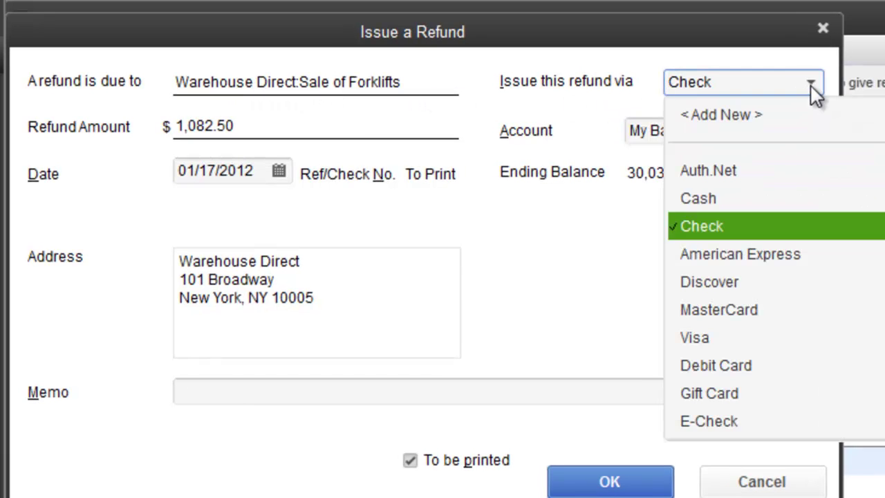
{"action": "left_click", "coordinate": [811, 86]}
{"action": "left_click", "coordinate": [803, 131]}
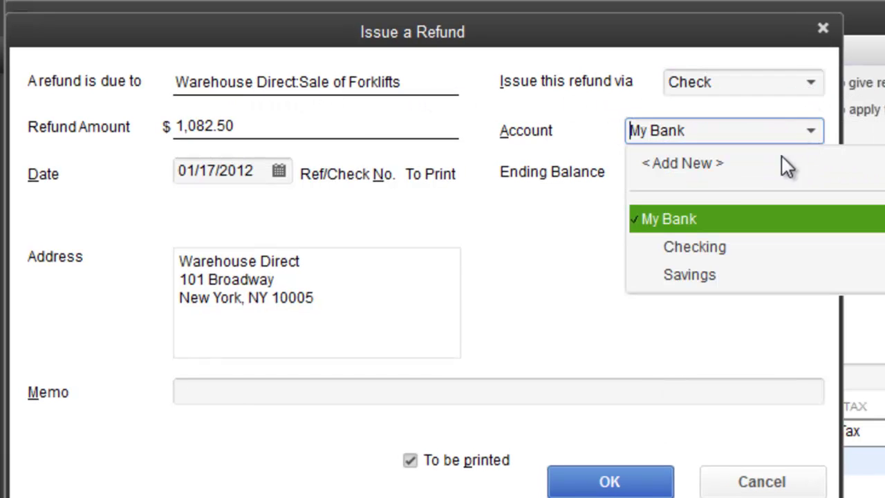
{"action": "left_click", "coordinate": [695, 251]}
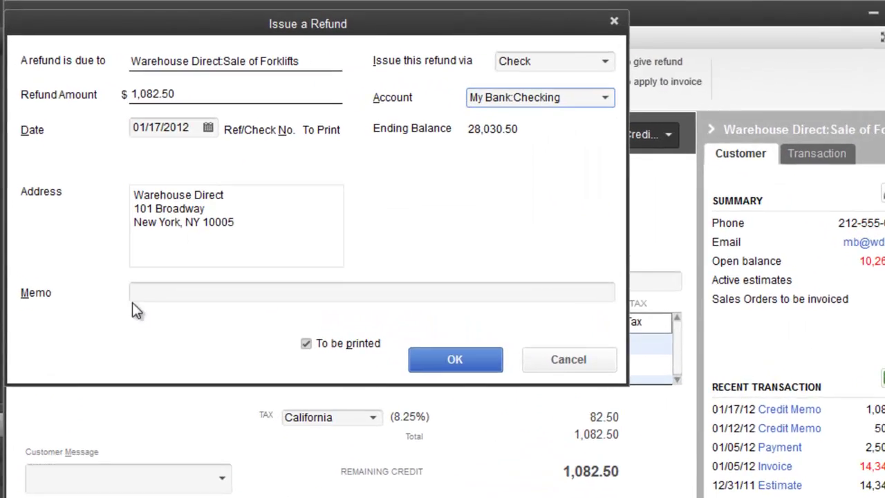
Add the memo "For Running over his foot twice" to the refund and turn off its To be printed option
{"action": "left_click", "coordinate": [114, 223]}
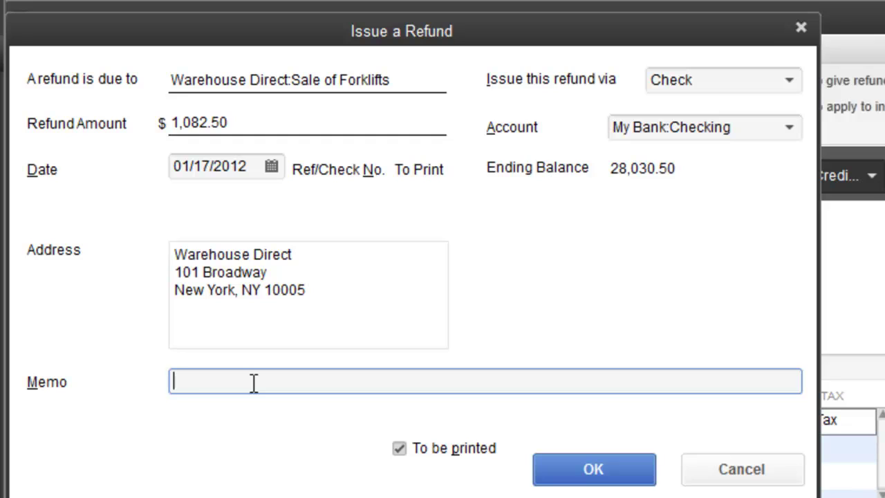
{"action": "type", "text": "For Running over his foot twice"}
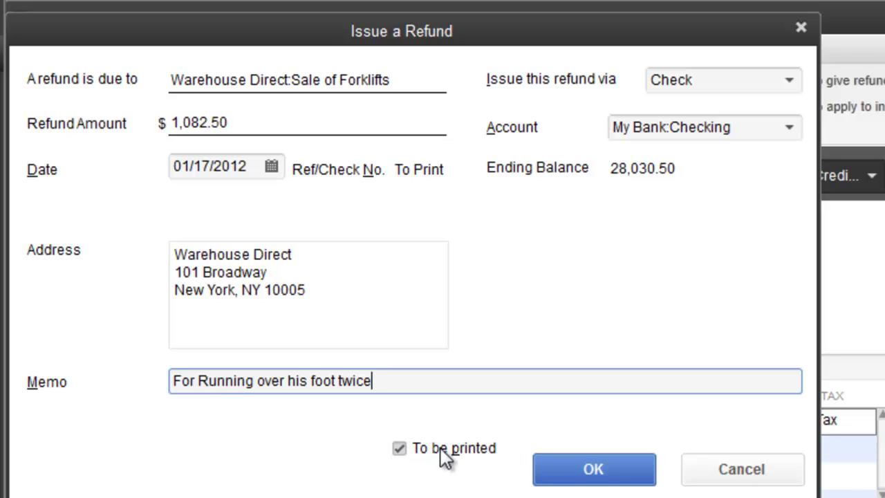
{"action": "left_click", "coordinate": [398, 448]}
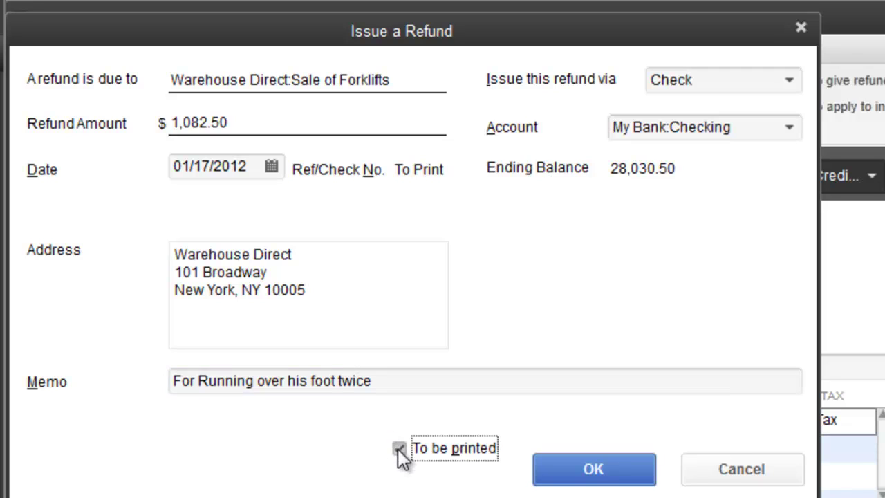
Set the refund's check number to 2905, then issue the refund and close the credit memo form
{"action": "left_click", "coordinate": [408, 166]}
{"action": "left_click_drag", "start_coordinate": [397, 166], "coordinate": [467, 172]}
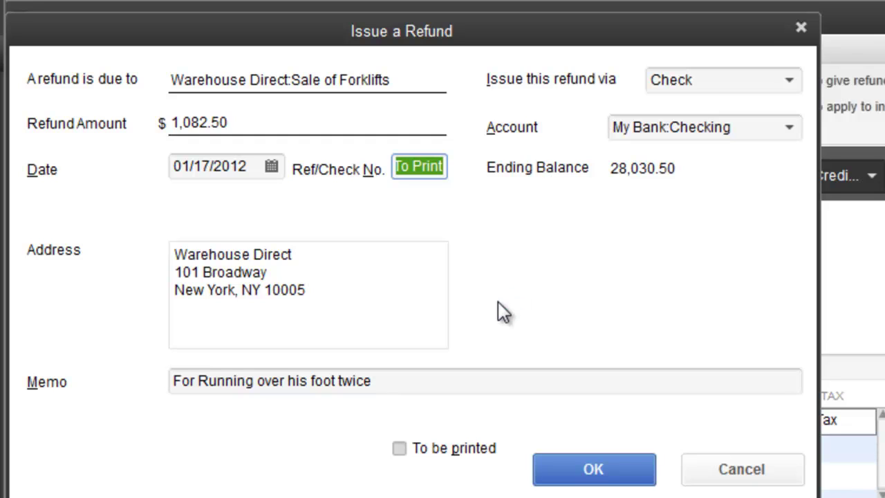
{"action": "type", "text": "2905"}
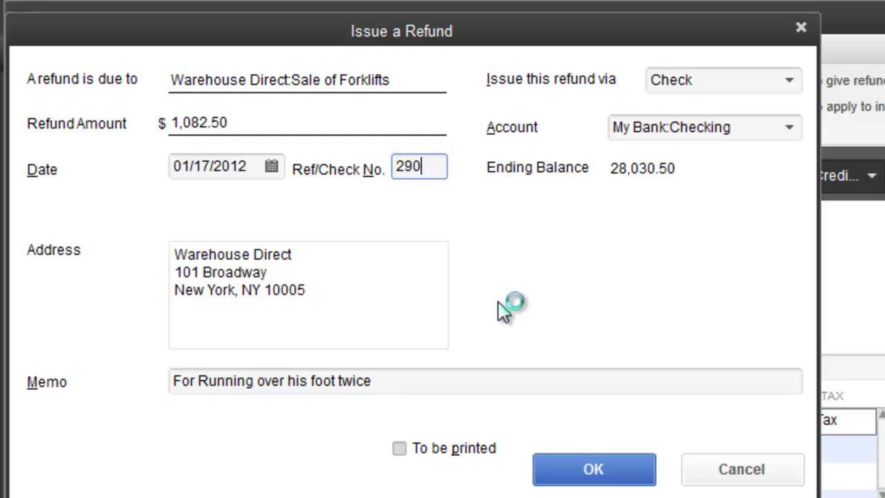
{"action": "left_click", "coordinate": [564, 466]}
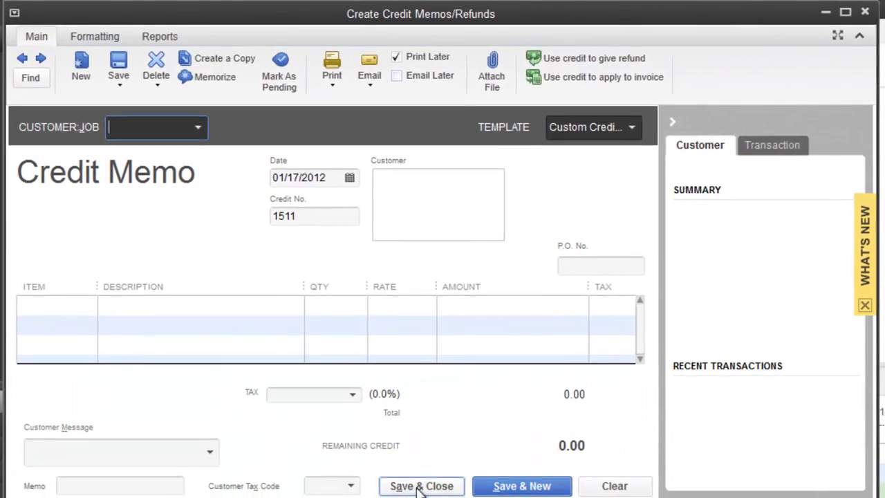
{"action": "left_click", "coordinate": [405, 482]}
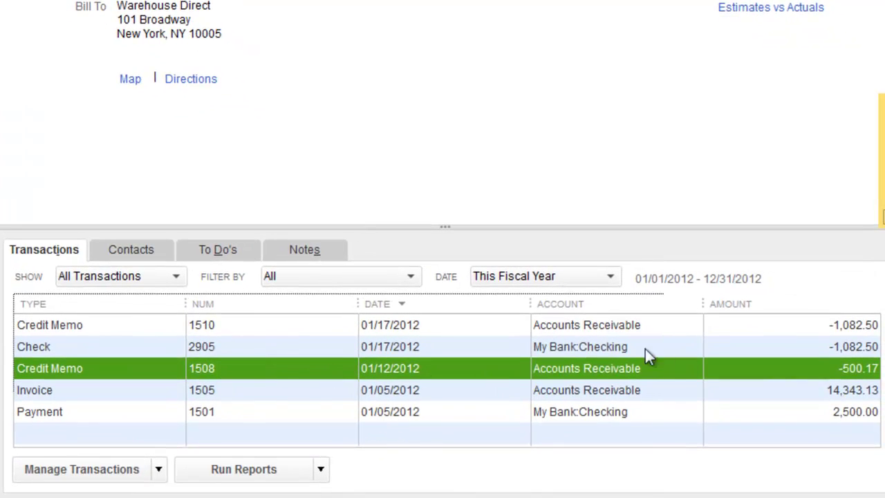
Review the refund check, both credit memos and the invoice in the job's transaction list
{"action": "left_click", "coordinate": [561, 349]}
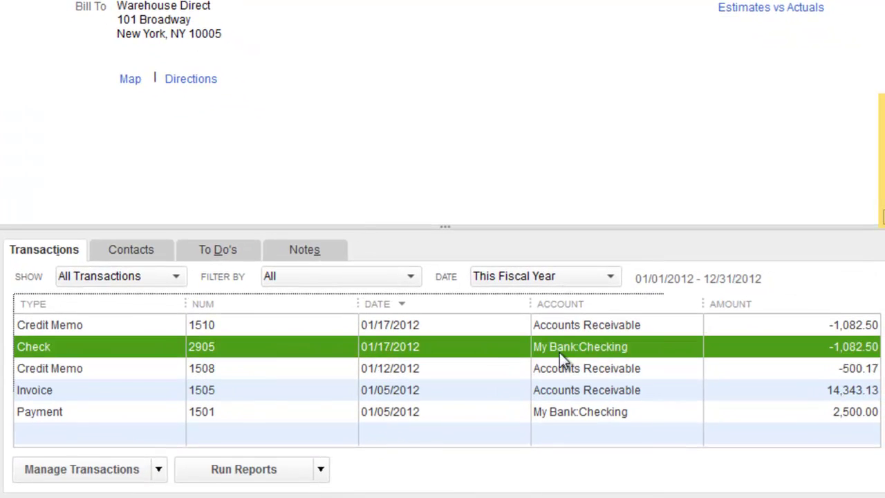
{"action": "left_click", "coordinate": [82, 325]}
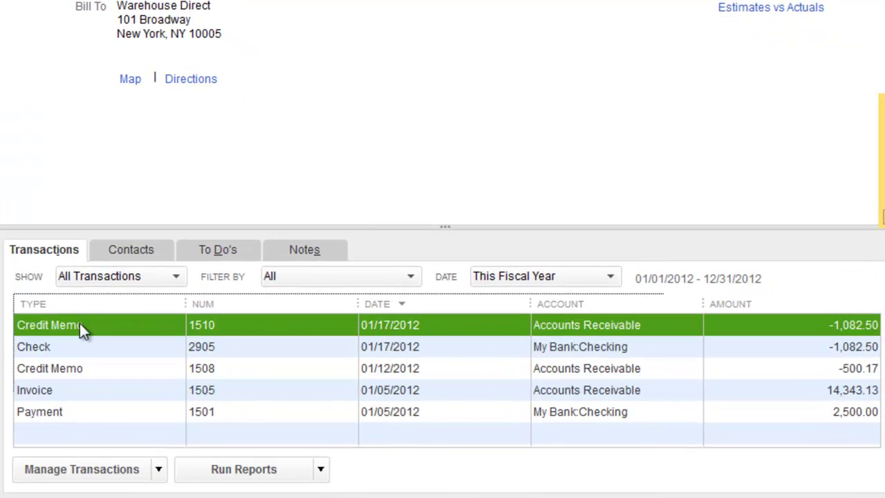
{"action": "left_click", "coordinate": [48, 346]}
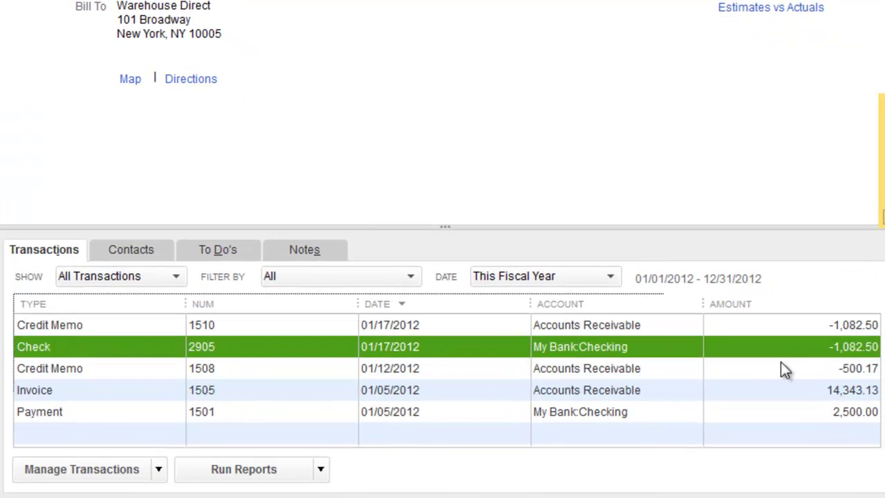
{"action": "left_click", "coordinate": [846, 371]}
{"action": "left_click", "coordinate": [803, 393]}
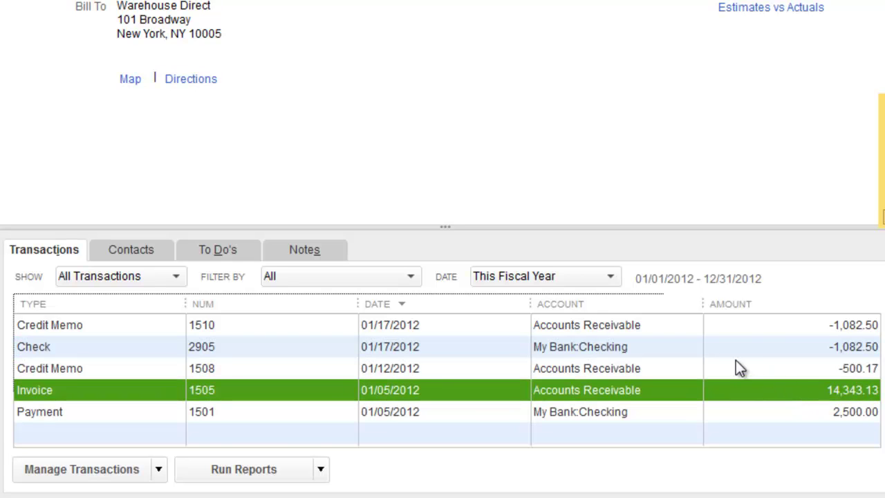